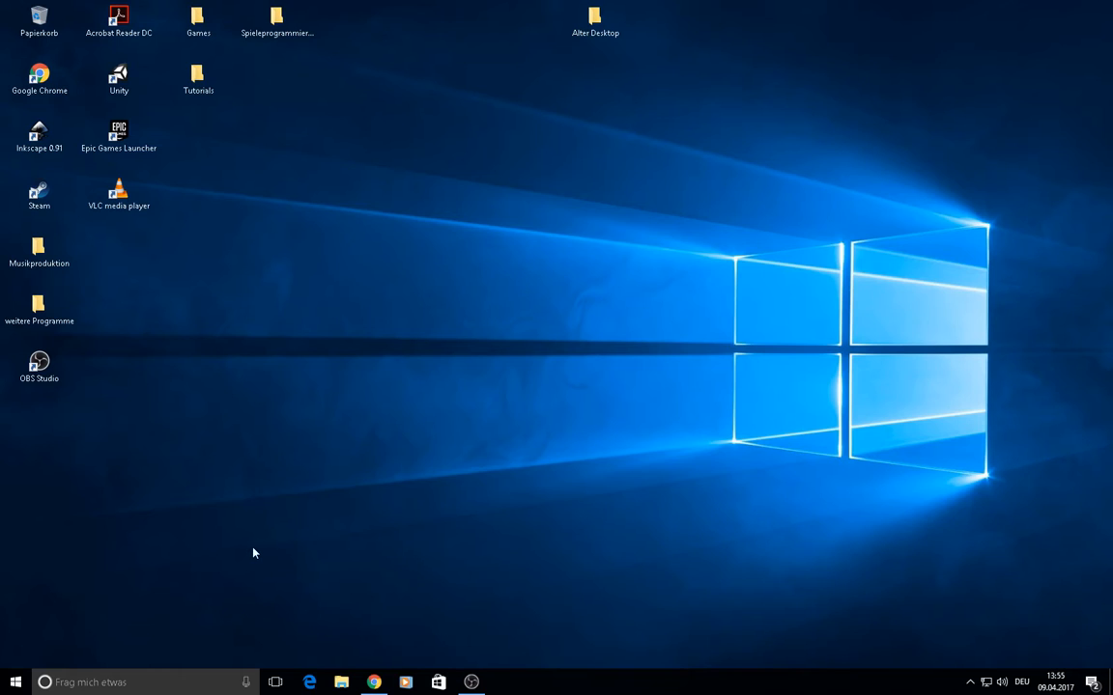
- Check the computer's system type (Systemtyp) in the Windows system settings, and close the settings window
{"action": "left_click", "coordinate": [16, 681]}
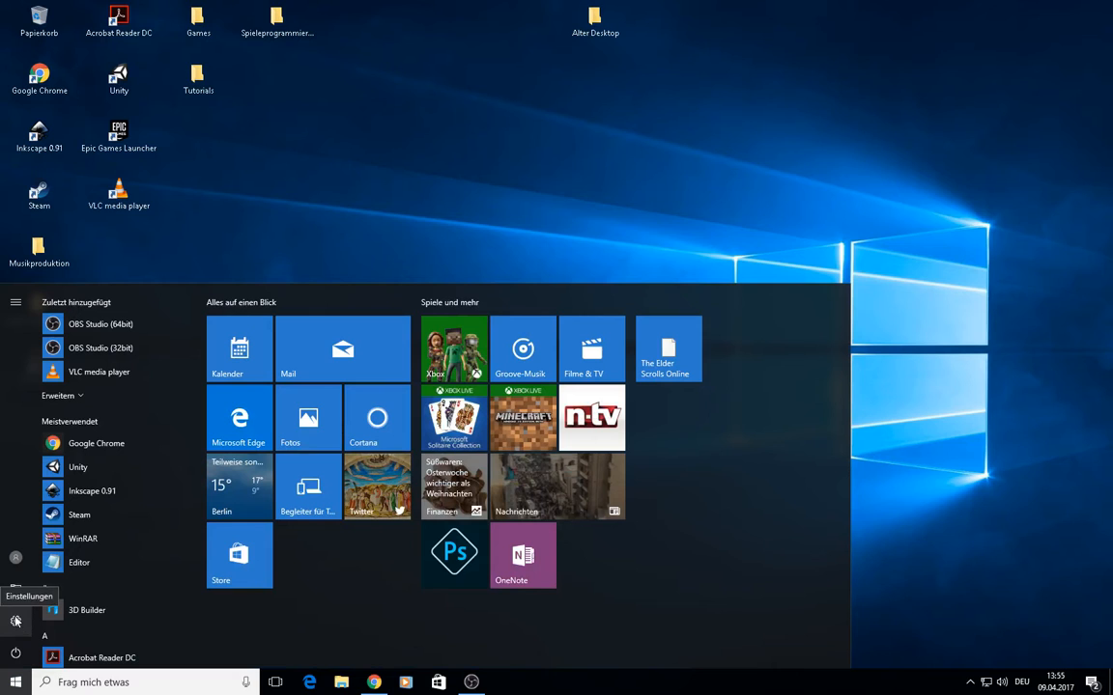
{"action": "left_click", "coordinate": [16, 621]}
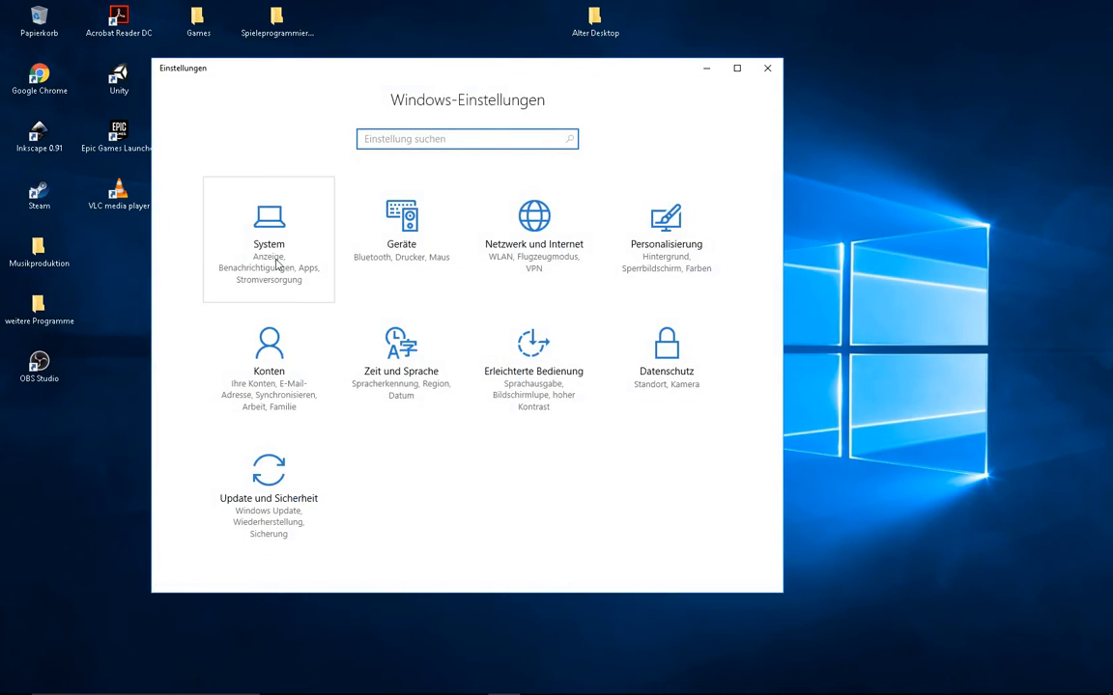
{"action": "left_click", "coordinate": [271, 241]}
{"action": "left_click", "coordinate": [246, 557]}
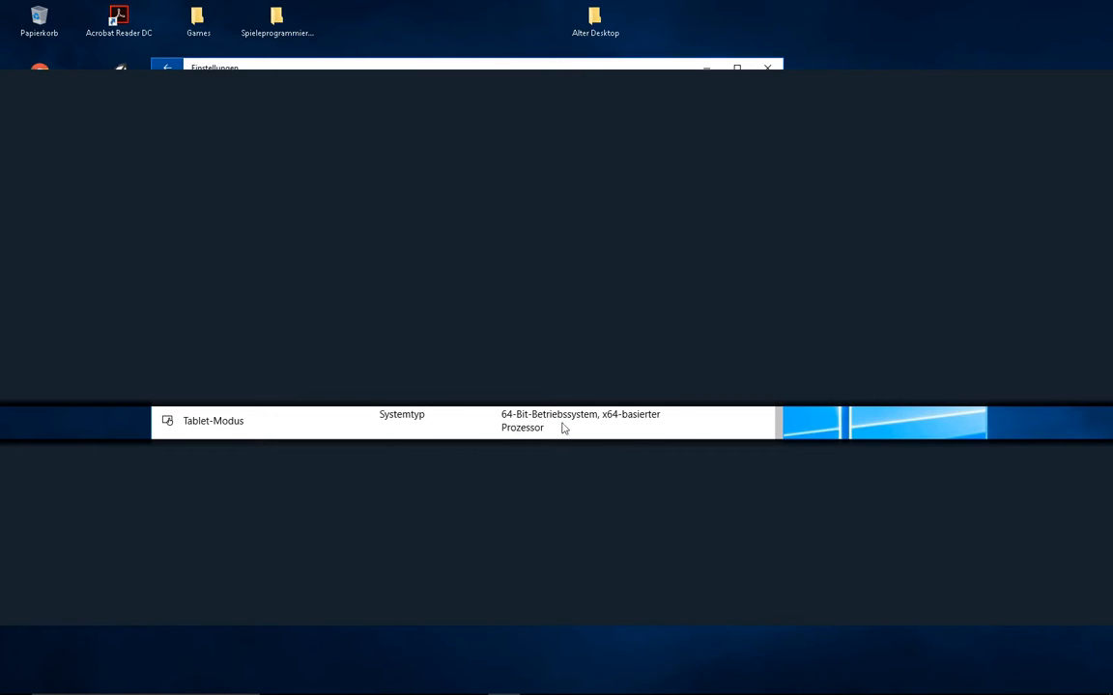
{"action": "left_click", "coordinate": [767, 67]}
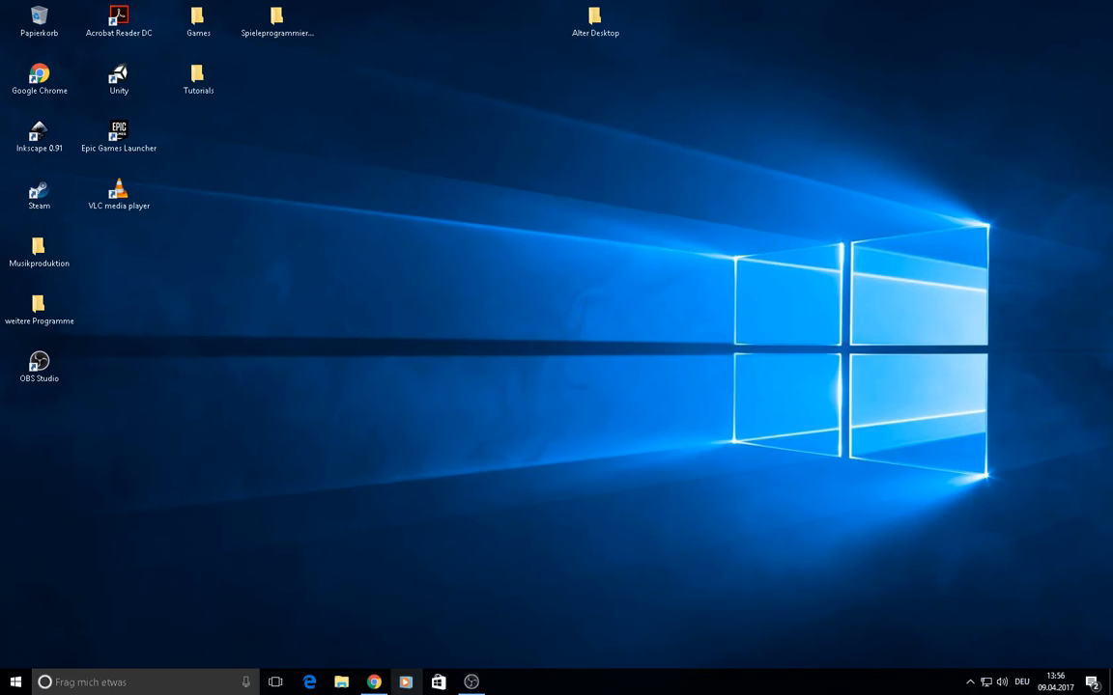
- Switch to Chrome, go from the Unity homepage to the Unity store, and compare the available plans
{"action": "left_click", "coordinate": [375, 683]}
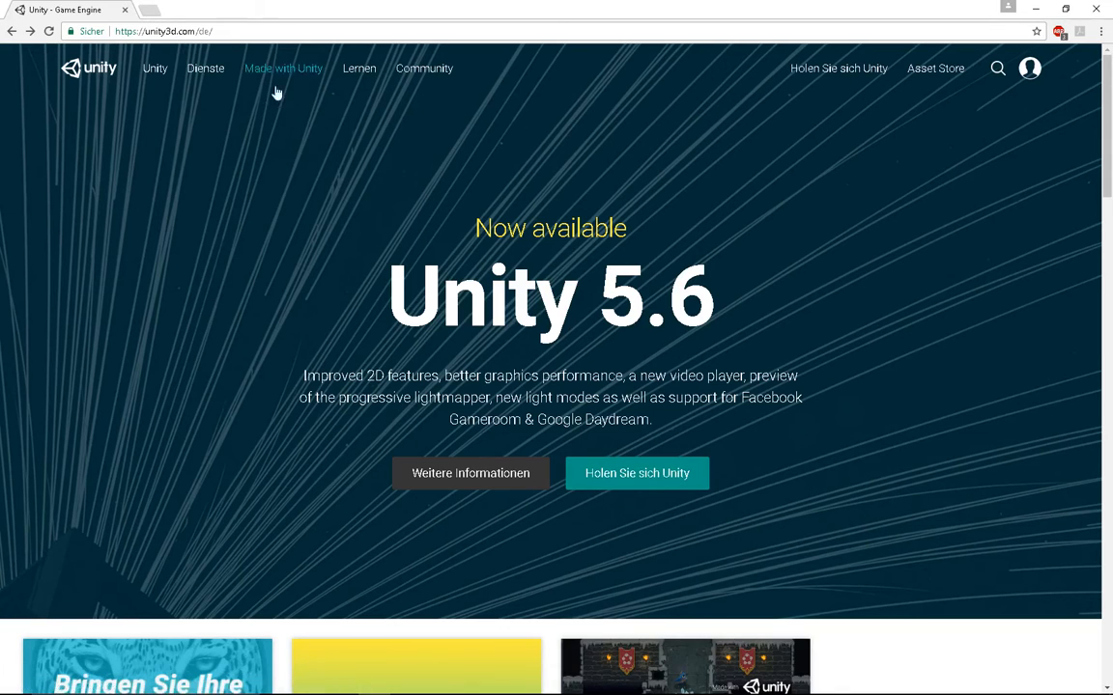
{"action": "left_click", "coordinate": [617, 475]}
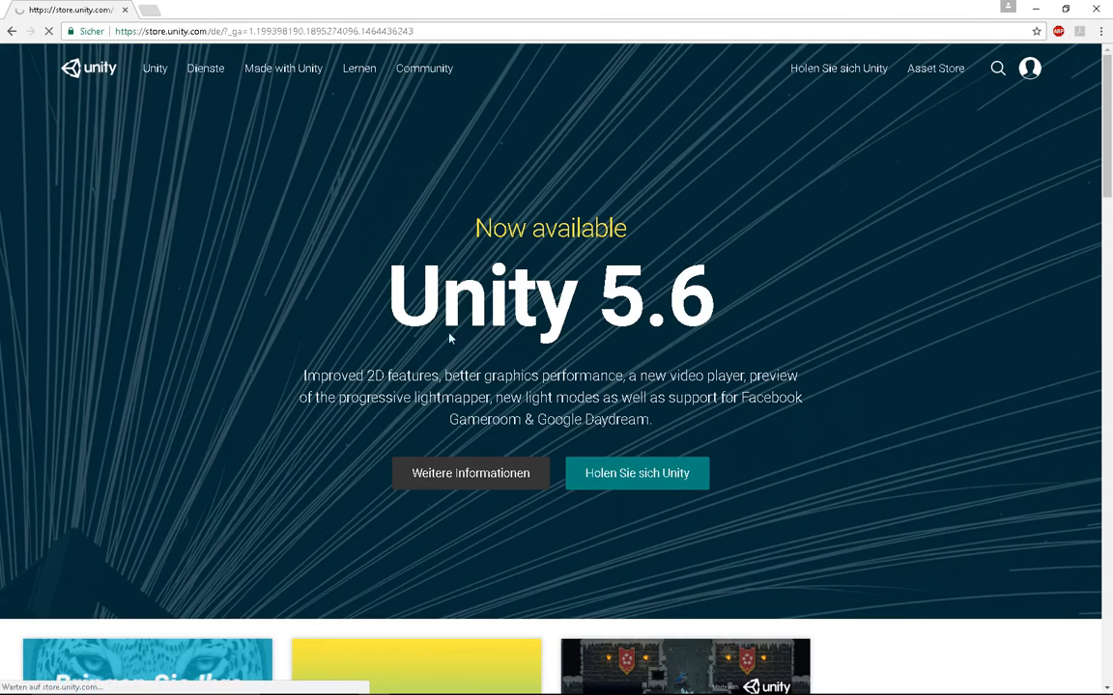
{"action": "scroll", "coordinate": [305, 465], "scroll_direction": "down", "scroll_amount": 3}
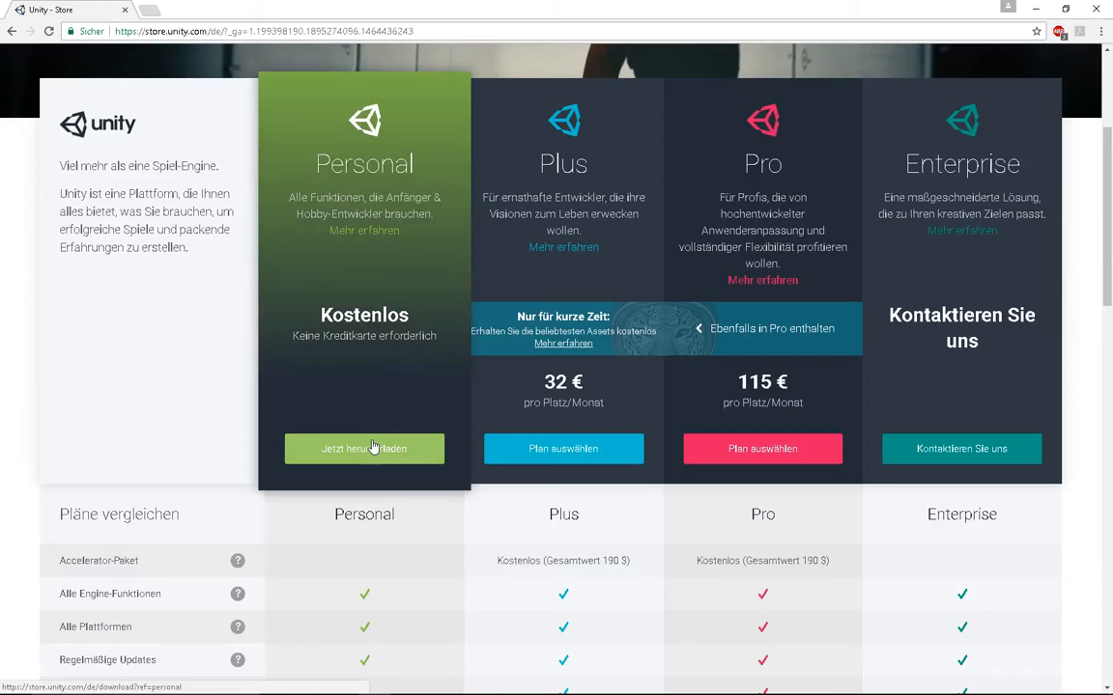
{"action": "scroll", "coordinate": [357, 459], "scroll_direction": "down", "scroll_amount": 3}
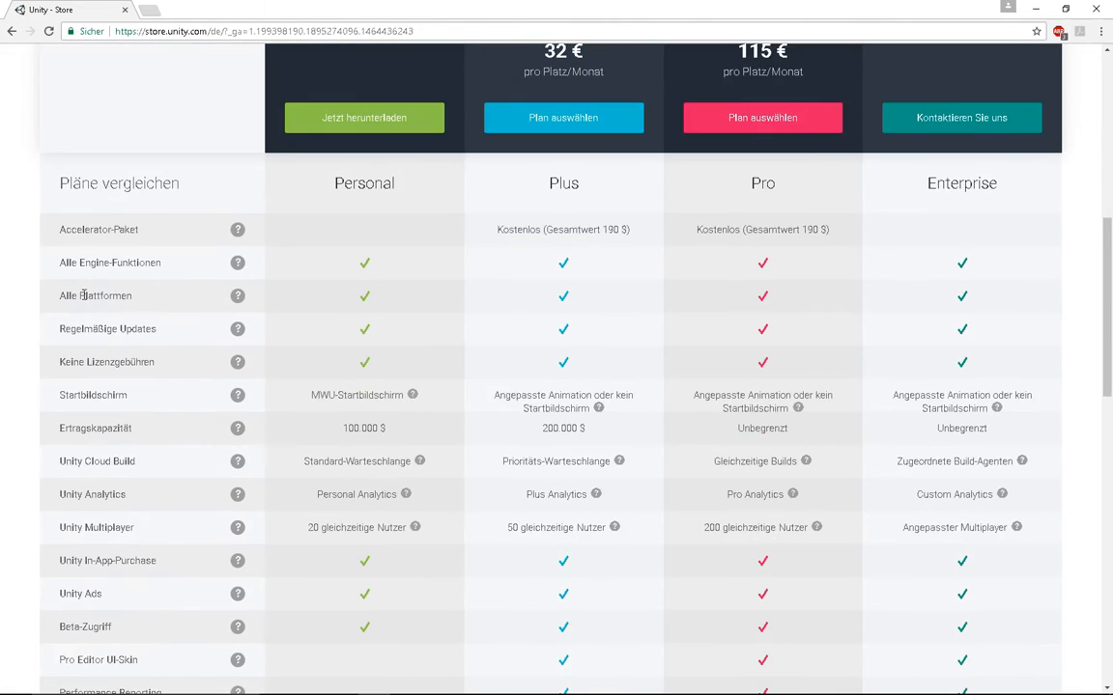
{"action": "scroll", "coordinate": [372, 528], "scroll_direction": "down", "scroll_amount": 2}
{"action": "scroll", "coordinate": [266, 340], "scroll_direction": "up", "scroll_amount": 4}
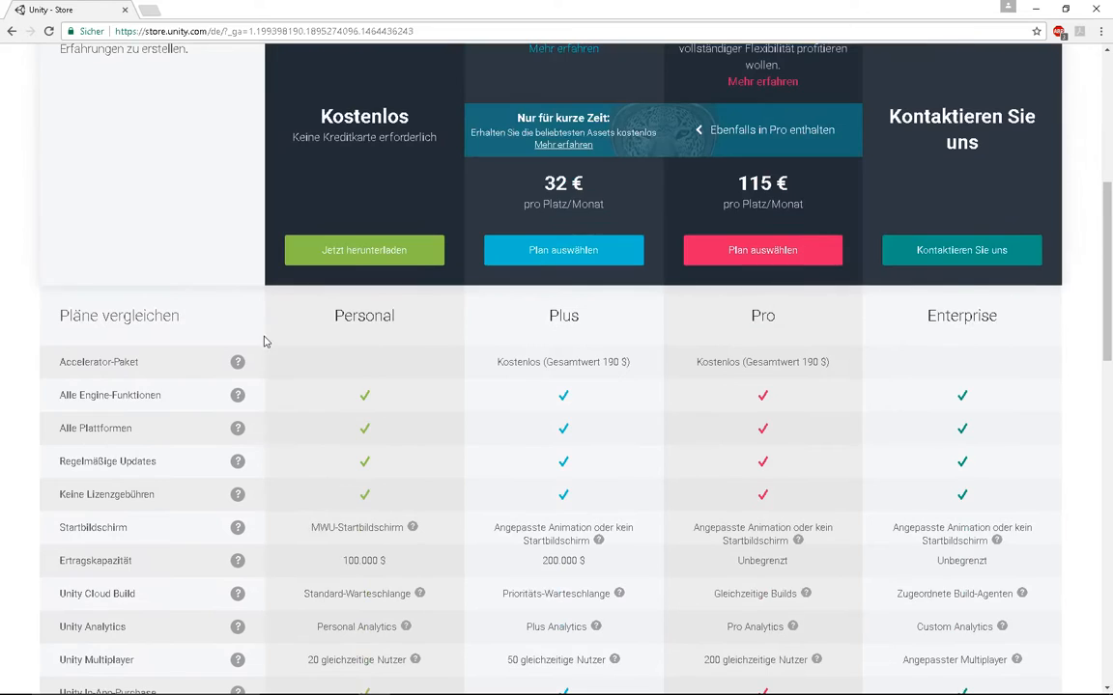
- Download the Unity Personal 5.6 installer for Windows and launch it
{"action": "left_click", "coordinate": [348, 382]}
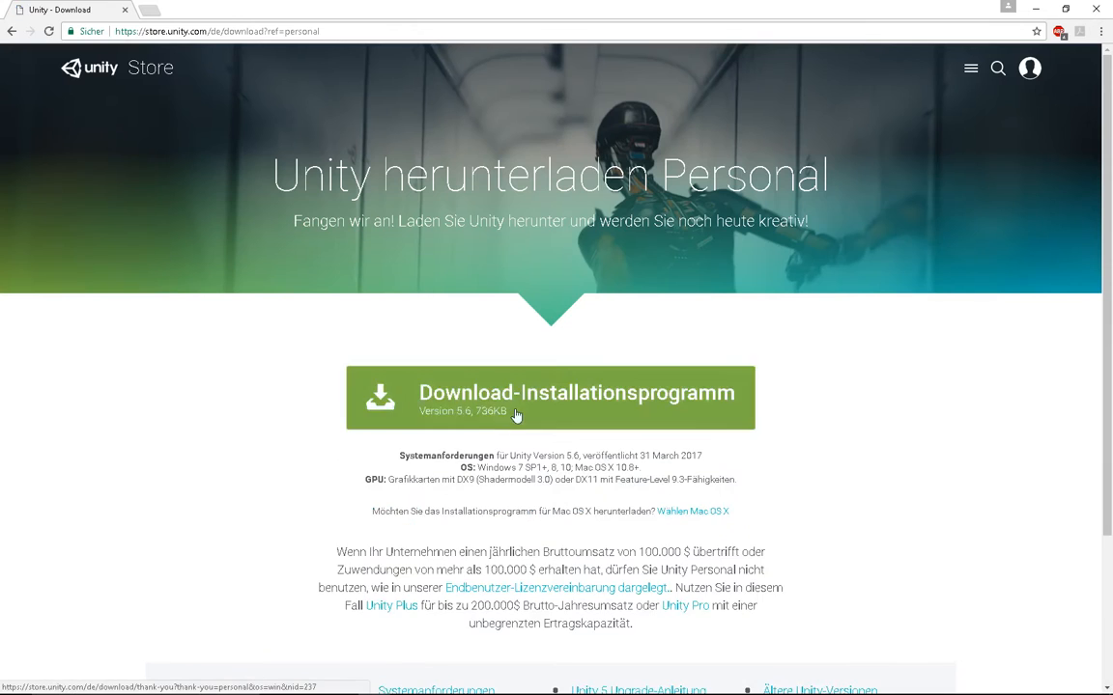
{"action": "left_click", "coordinate": [522, 411]}
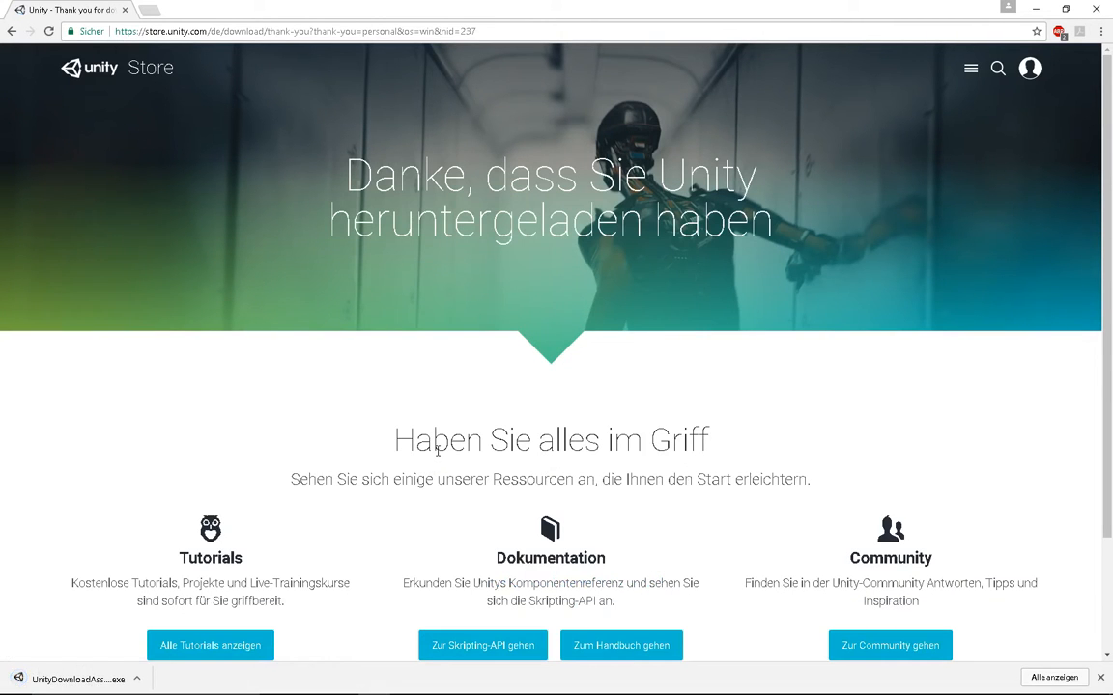
{"action": "left_click", "coordinate": [108, 673]}
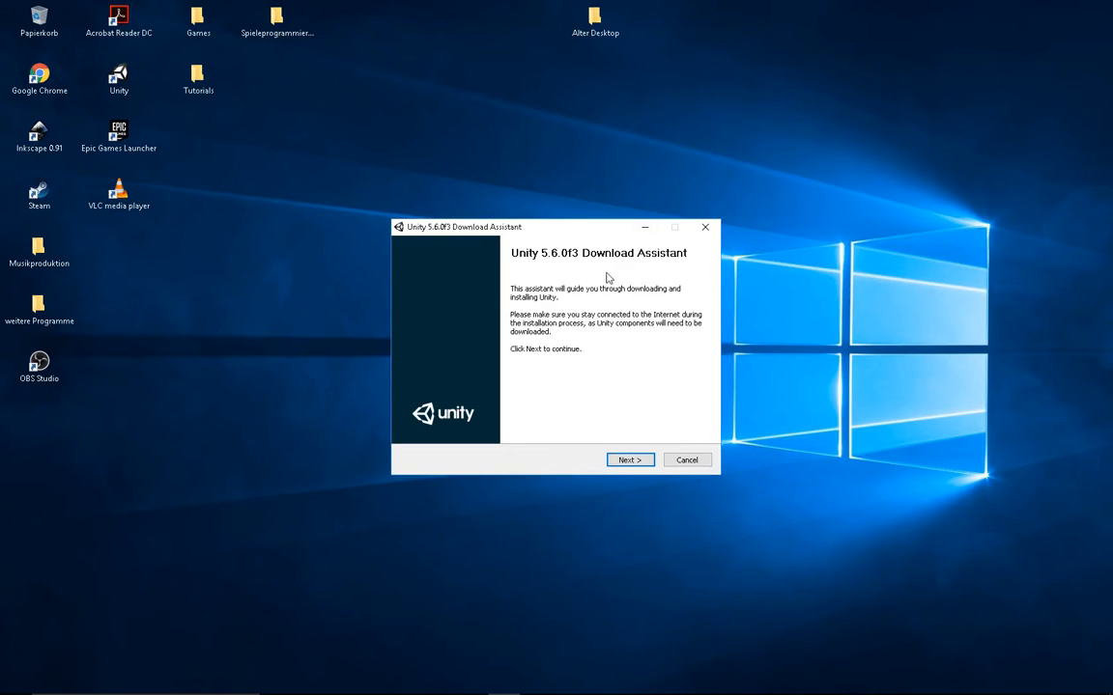
- Move past the Unity Download Assistant's introduction and accept the terms of the License Agreement
{"action": "left_click_drag", "start_coordinate": [545, 224], "coordinate": [533, 192]}
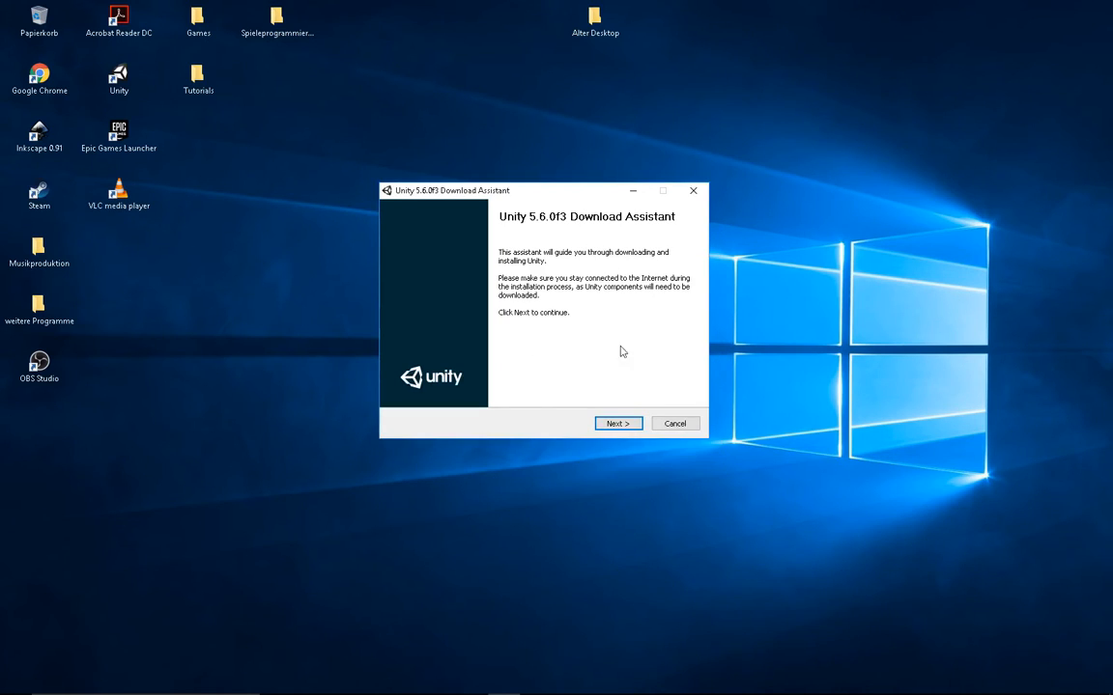
{"action": "left_click", "coordinate": [617, 423]}
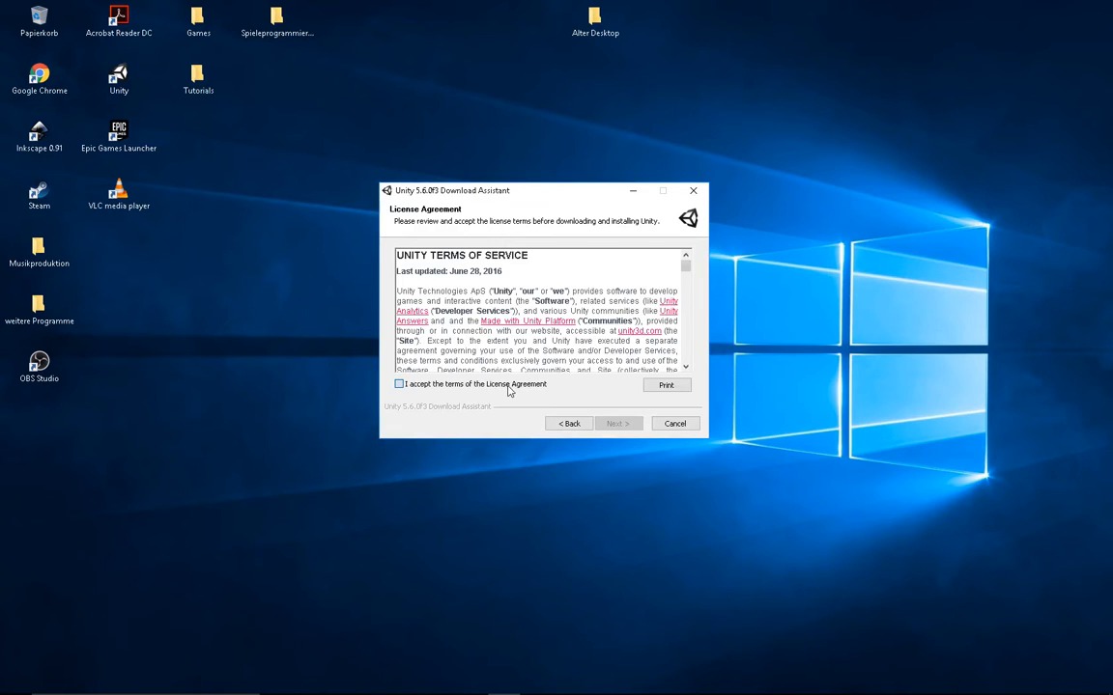
{"action": "left_click", "coordinate": [504, 386]}
{"action": "left_click", "coordinate": [618, 425]}
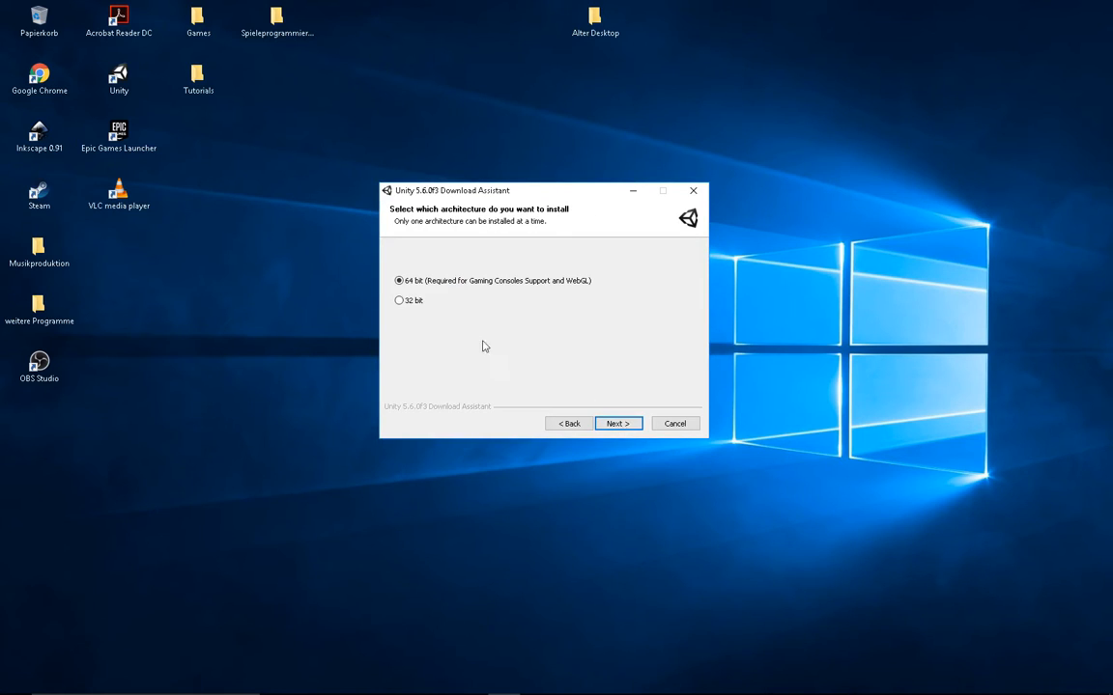
- Choose the 64 bit architecture for the Unity installation and proceed to the component selection
{"action": "left_click", "coordinate": [418, 300]}
{"action": "left_click", "coordinate": [414, 283]}
{"action": "left_click", "coordinate": [623, 422]}
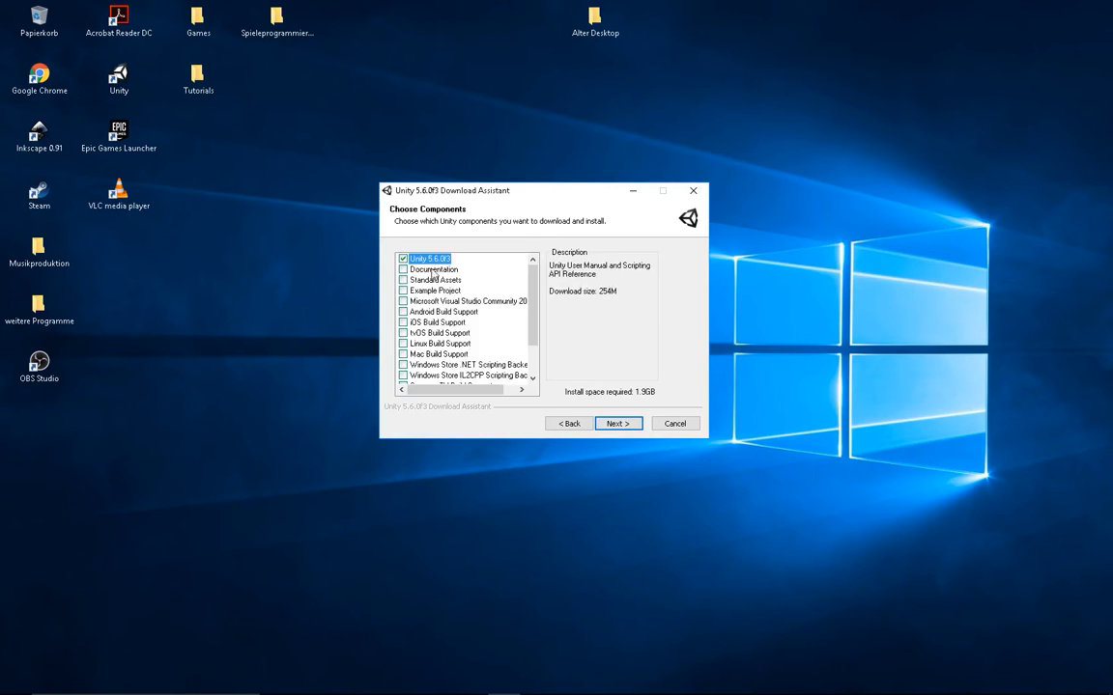
{"action": "left_click", "coordinate": [434, 262]}
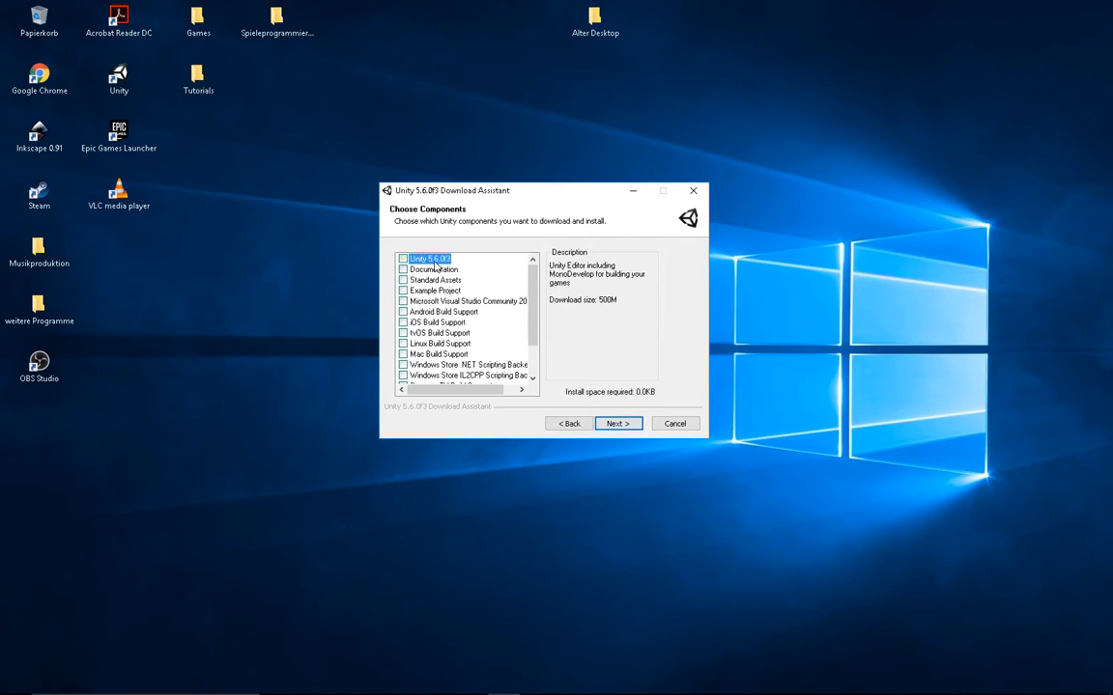
{"action": "left_click", "coordinate": [432, 261]}
{"action": "scroll", "coordinate": [398, 282], "scroll_direction": "down", "scroll_amount": 2}
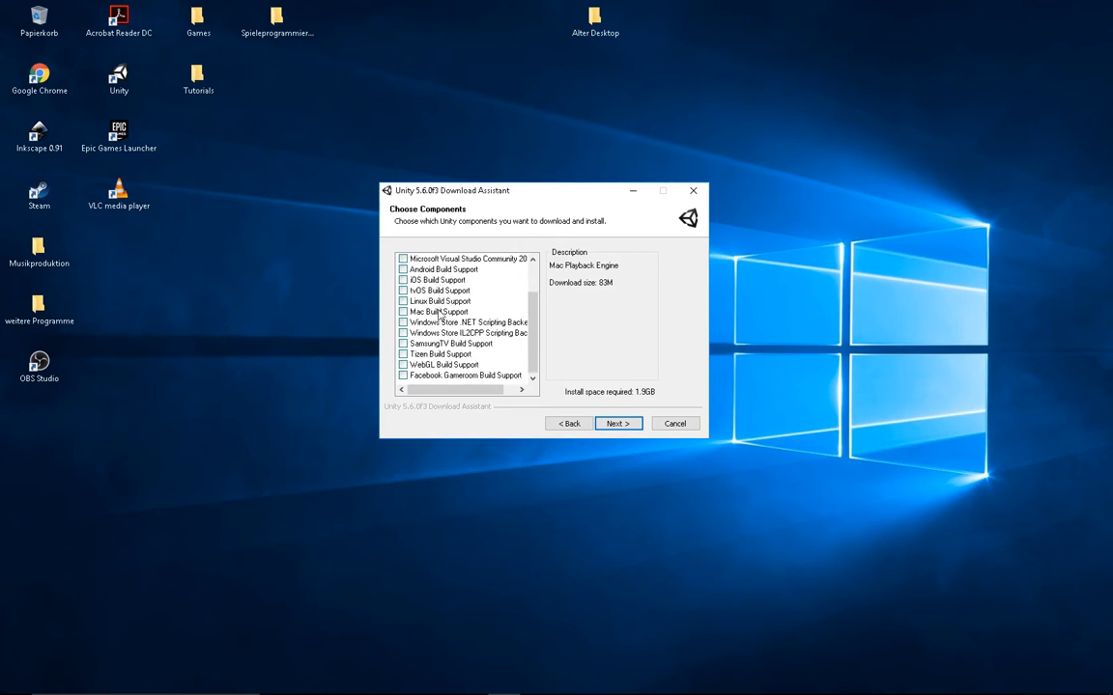
{"action": "scroll", "coordinate": [398, 270], "scroll_direction": "up", "scroll_amount": 2}
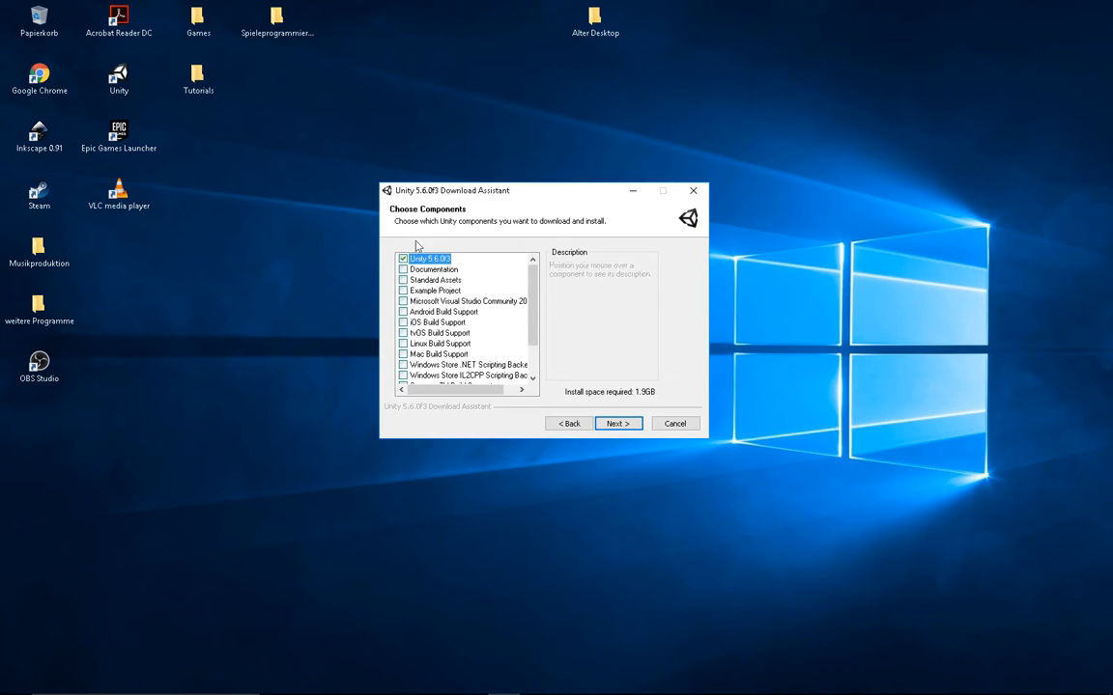
- Include Android Build Support, iOS Build Support and the Windows Store .NET and IL2CPP scripting backends in the installation
{"action": "left_click", "coordinate": [402, 312]}
{"action": "left_click", "coordinate": [403, 323]}
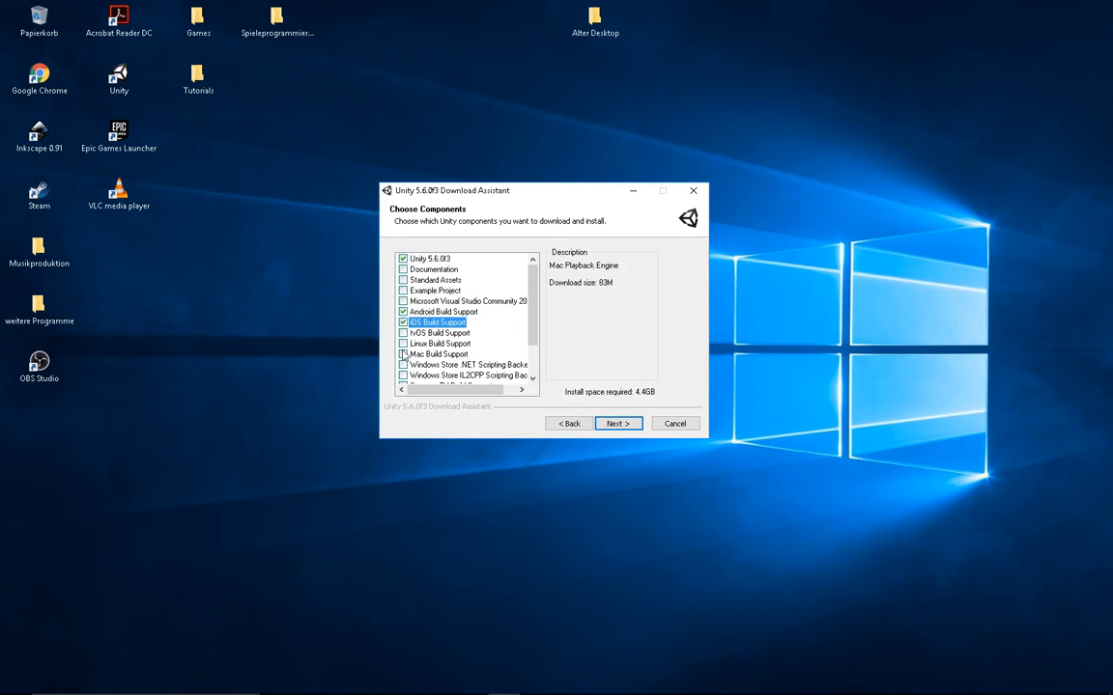
{"action": "left_click", "coordinate": [402, 364]}
{"action": "left_click", "coordinate": [403, 375]}
{"action": "scroll", "coordinate": [463, 357], "scroll_direction": "down", "scroll_amount": 1}
{"action": "scroll", "coordinate": [457, 366], "scroll_direction": "up", "scroll_amount": 1}
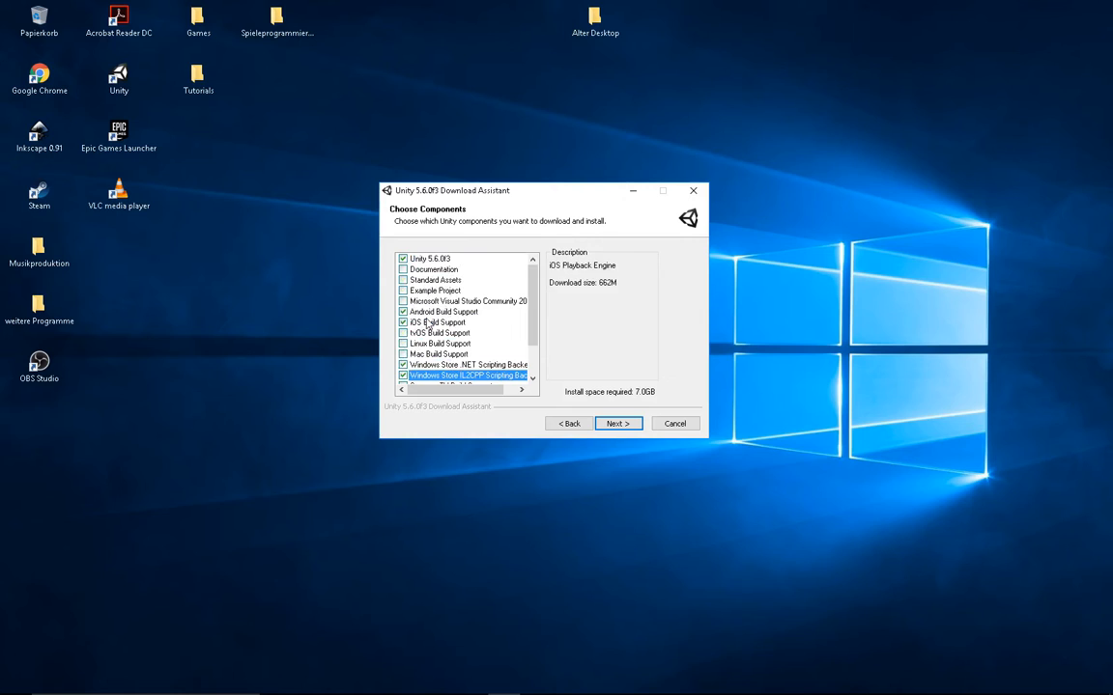
{"action": "scroll", "coordinate": [431, 295], "scroll_direction": "down", "scroll_amount": 1}
{"action": "scroll", "coordinate": [432, 282], "scroll_direction": "up", "scroll_amount": 1}
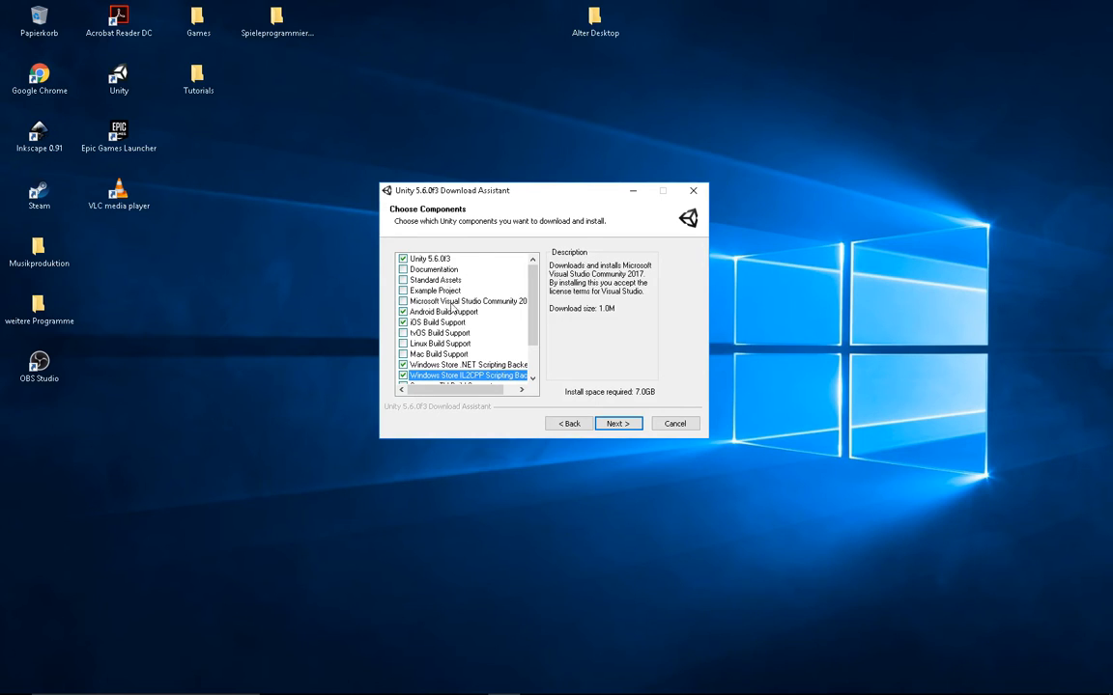
- Leave Microsoft Visual Studio Community excluded and start installing Unity to C:\Program Files\Unity with temporary download files
{"action": "left_click", "coordinate": [483, 302]}
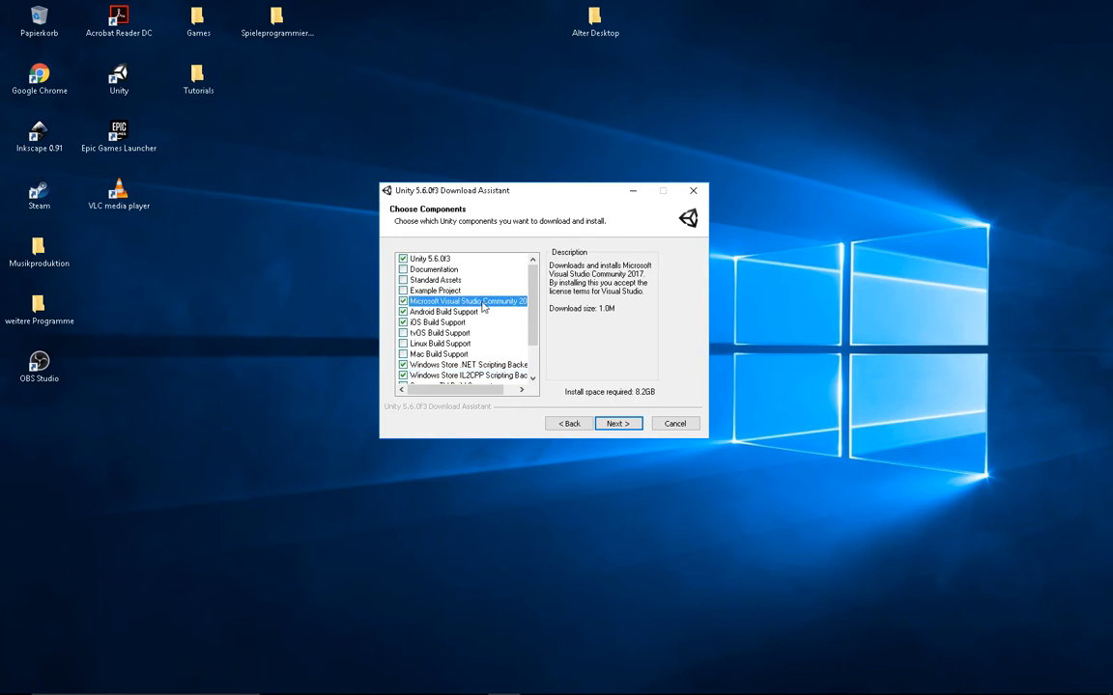
{"action": "left_click", "coordinate": [483, 304]}
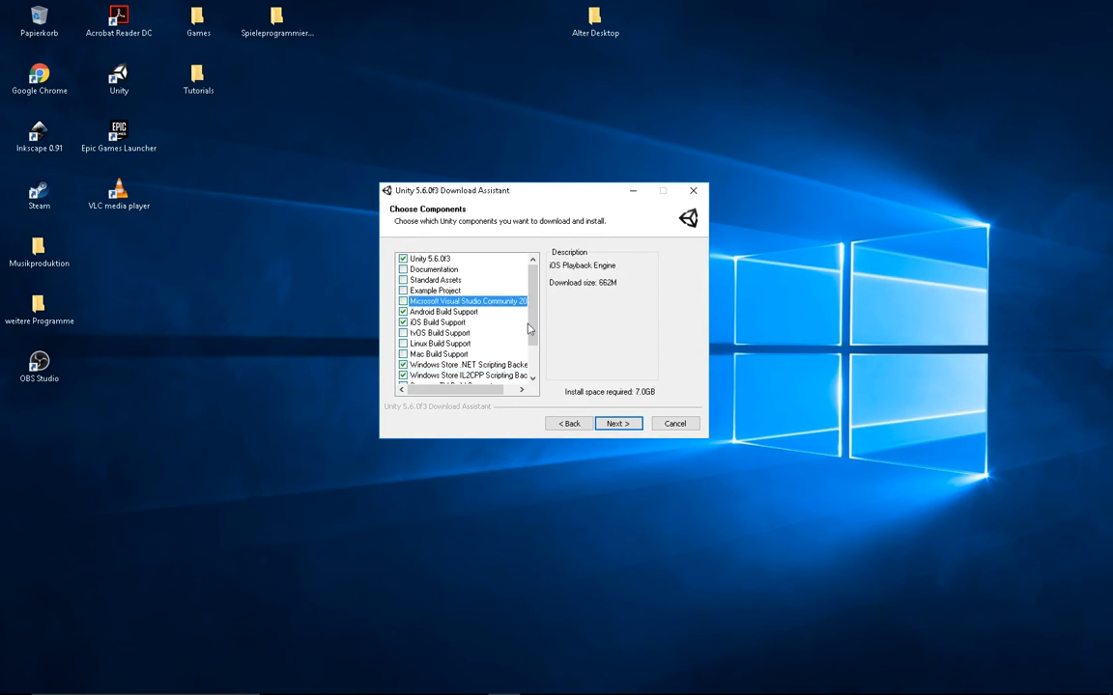
{"action": "left_click", "coordinate": [630, 424]}
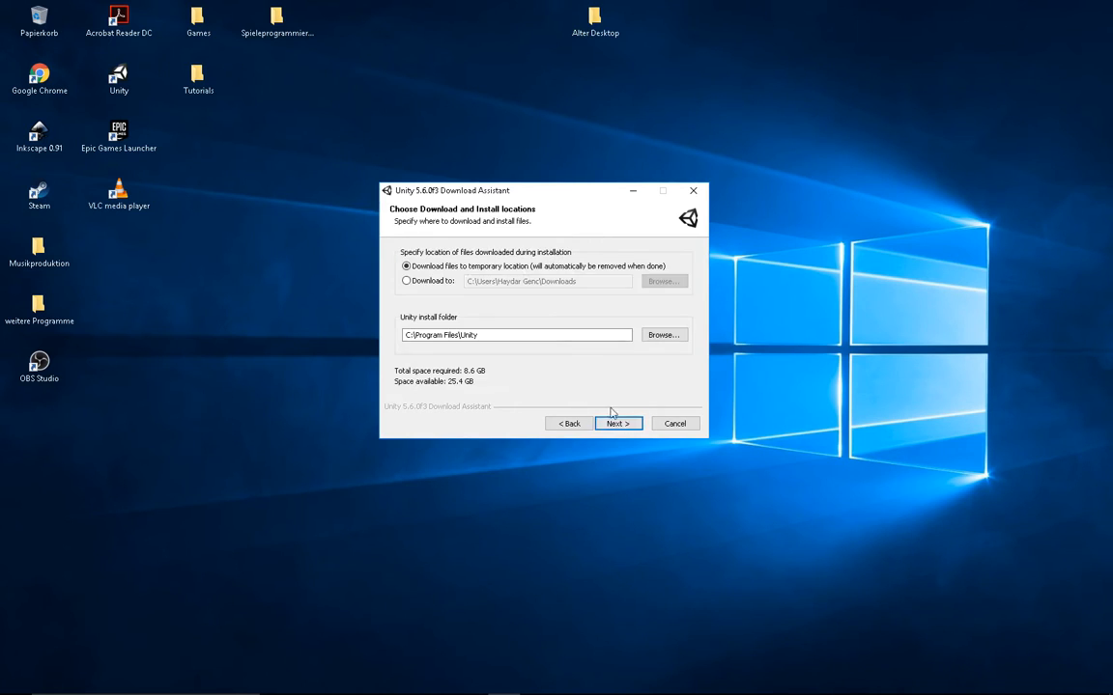
{"action": "left_click", "coordinate": [624, 424]}
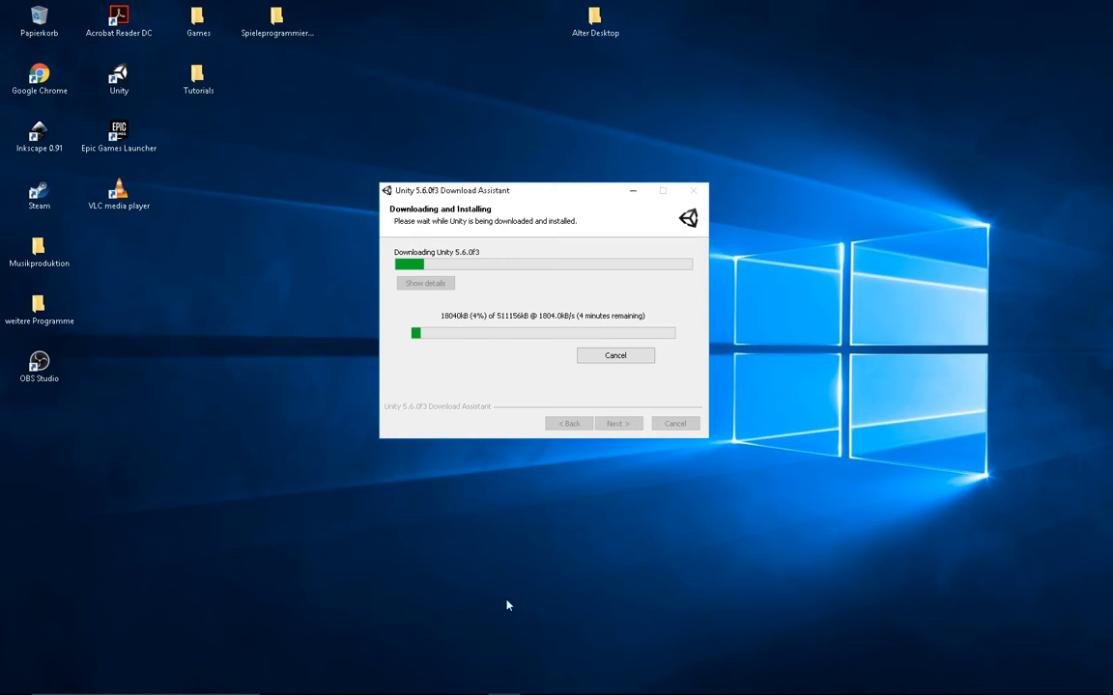
- Search Google for "android sdk" in a new Chrome tab and open the official Android Studio and SDK Tools download page
{"action": "mouse_move", "coordinate": [425, 688]}
{"action": "left_click", "coordinate": [375, 682]}
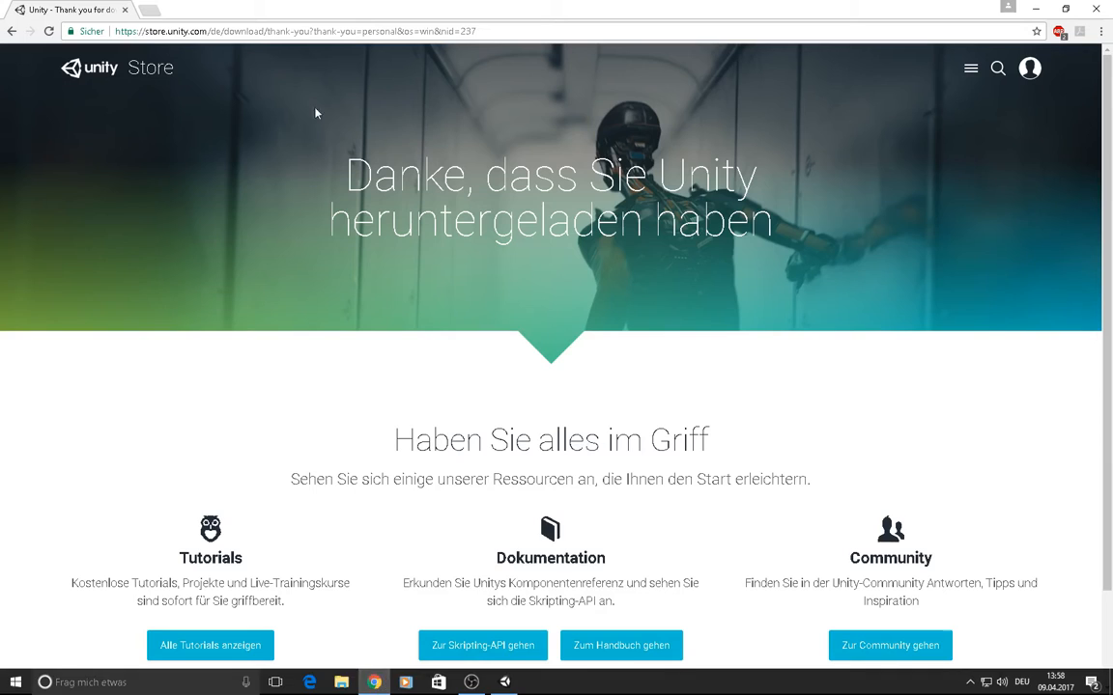
{"action": "left_click", "coordinate": [147, 9]}
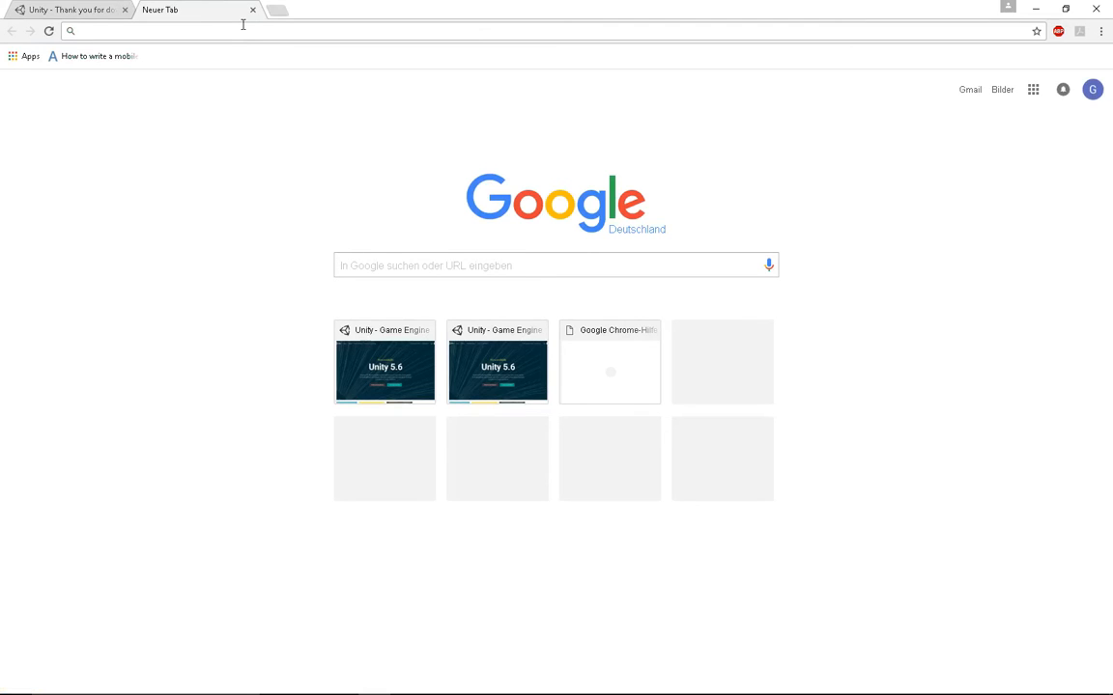
{"action": "type", "text": "android sdk"}
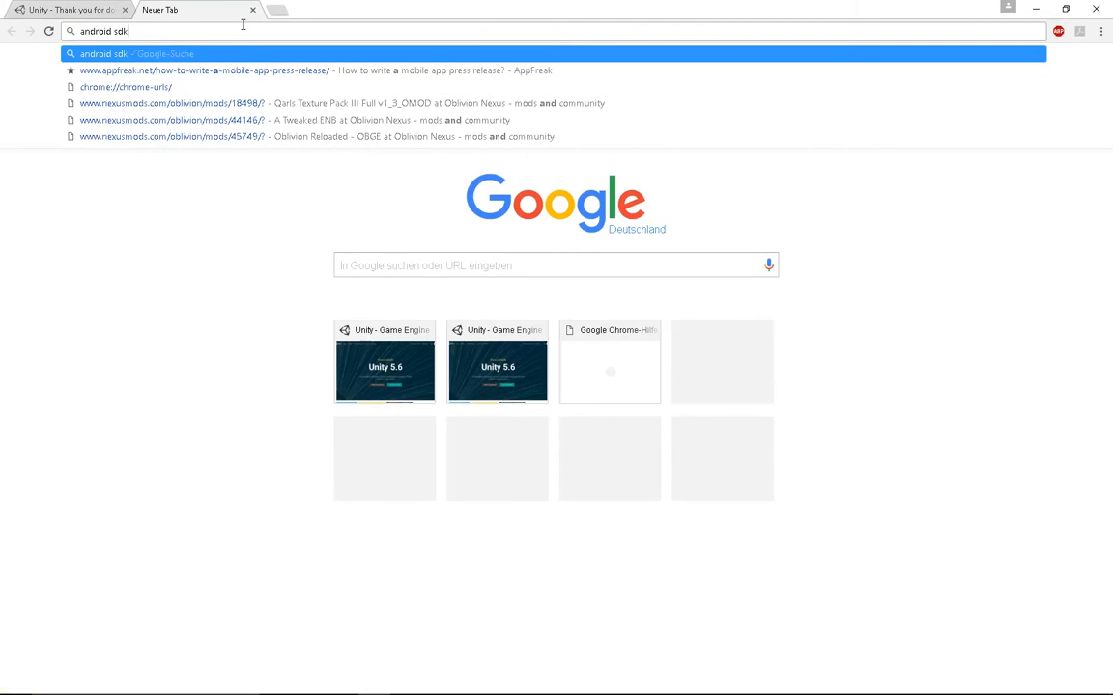
{"action": "key", "text": "Return"}
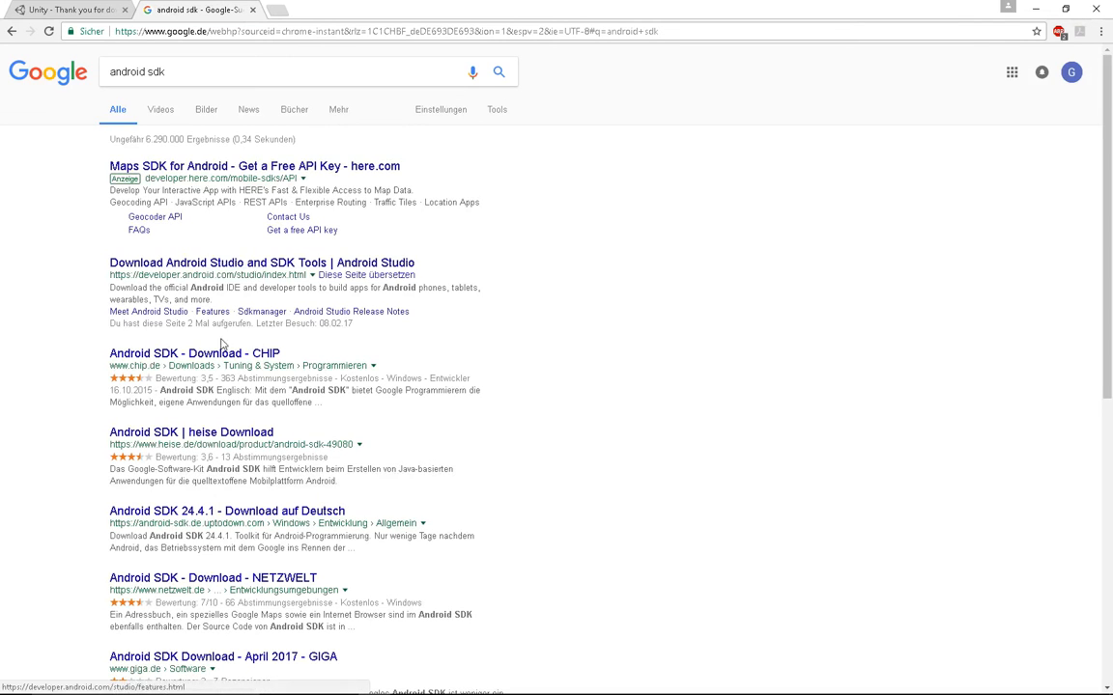
{"action": "left_click", "coordinate": [269, 265]}
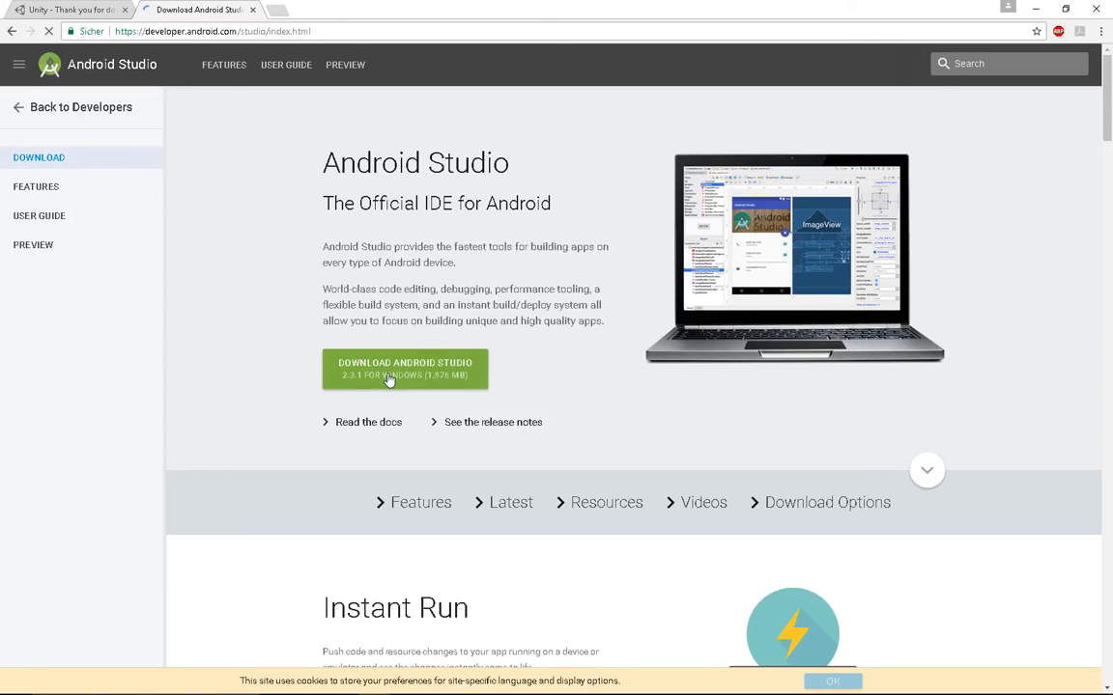
- Download the Windows SDK tools package tools_r25.2.3-windows.zip from the command line tools section and close the download notice
{"action": "scroll", "coordinate": [386, 319], "scroll_direction": "down", "scroll_amount": 3}
{"action": "scroll", "coordinate": [319, 193], "scroll_direction": "up", "scroll_amount": 2}
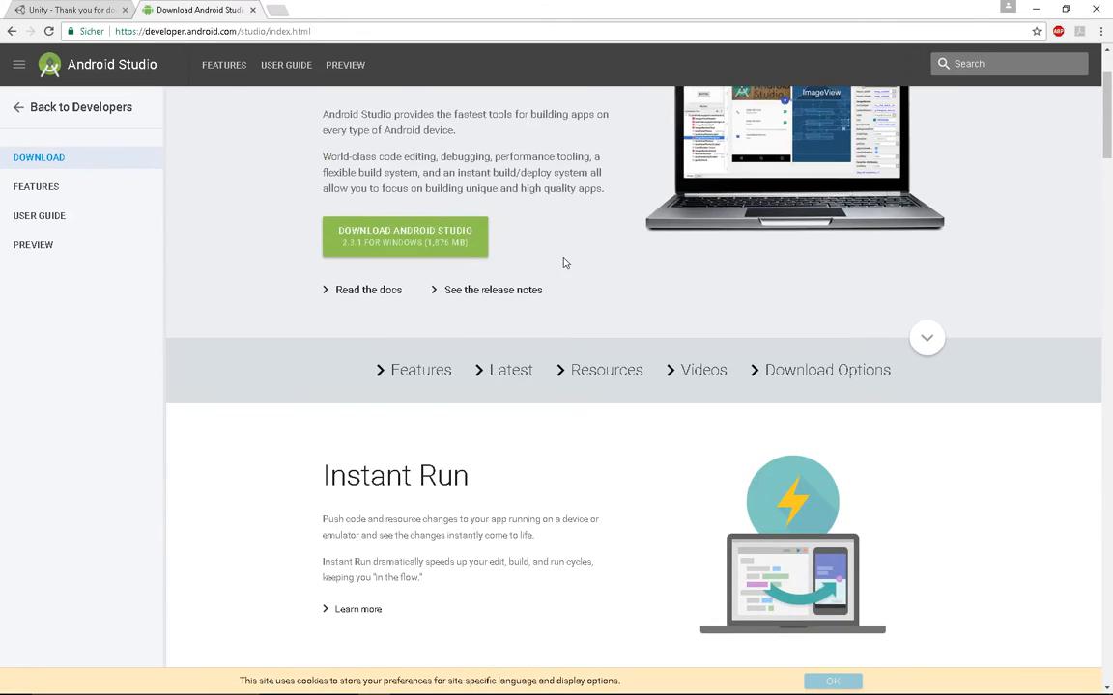
{"action": "scroll", "coordinate": [566, 261], "scroll_direction": "down", "scroll_amount": 5}
{"action": "scroll", "coordinate": [567, 262], "scroll_direction": "down", "scroll_amount": 20}
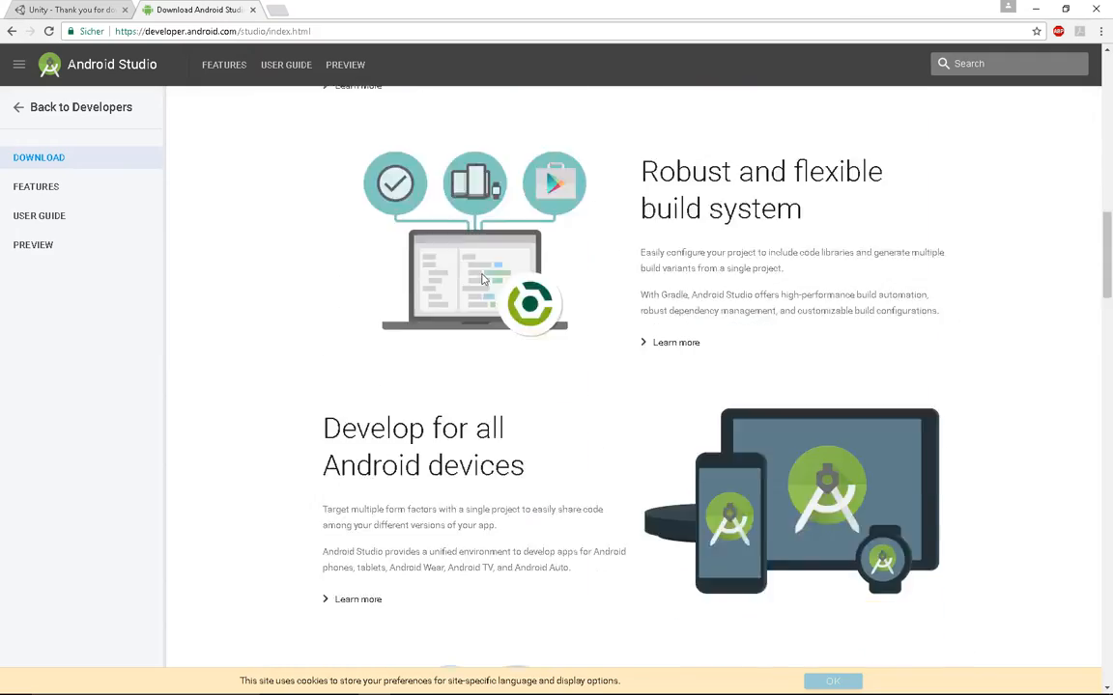
{"action": "scroll", "coordinate": [308, 306], "scroll_direction": "up", "scroll_amount": 3}
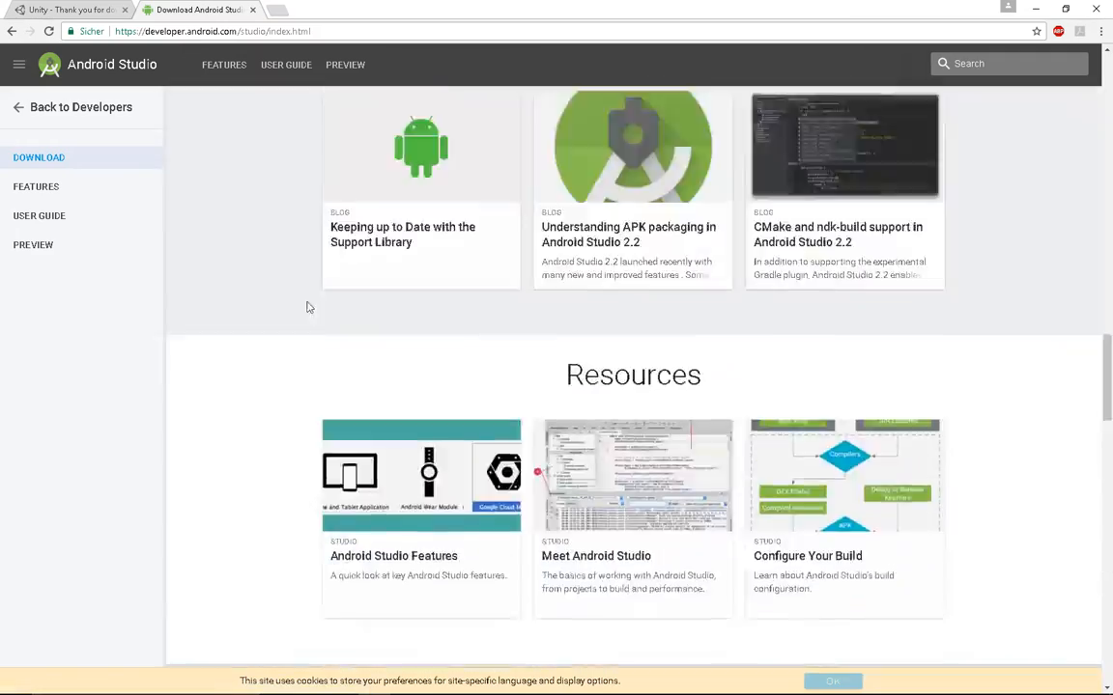
{"action": "scroll", "coordinate": [283, 293], "scroll_direction": "down", "scroll_amount": 8}
{"action": "scroll", "coordinate": [375, 319], "scroll_direction": "up", "scroll_amount": 2}
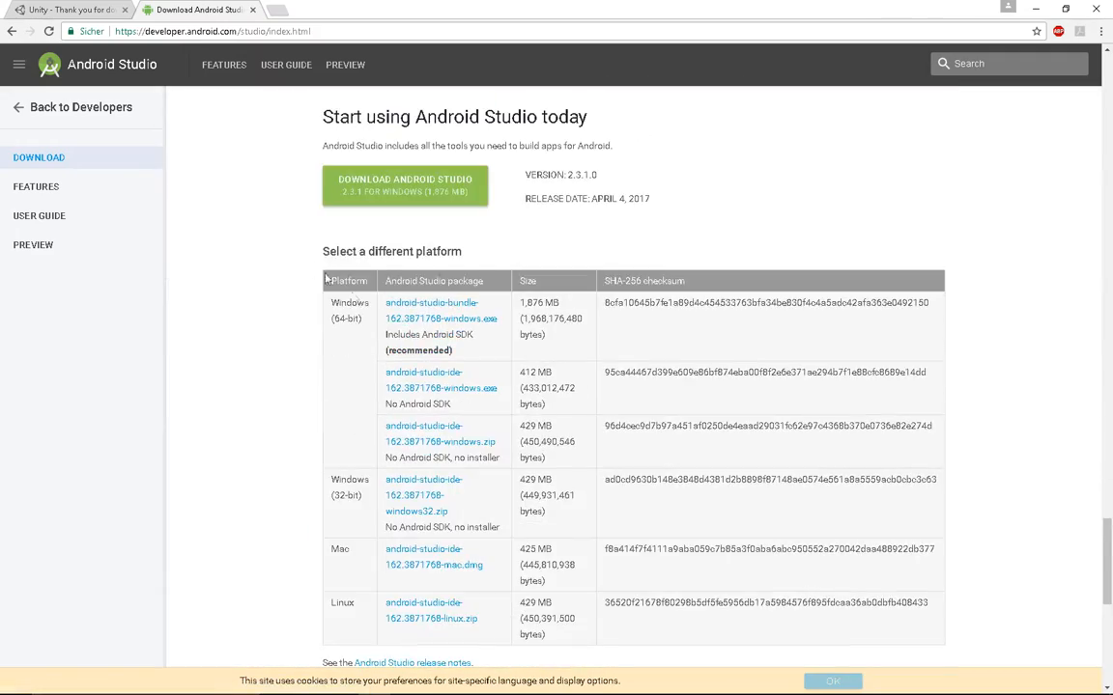
{"action": "scroll", "coordinate": [294, 249], "scroll_direction": "down", "scroll_amount": 3}
{"action": "scroll", "coordinate": [343, 425], "scroll_direction": "up", "scroll_amount": 1}
{"action": "scroll", "coordinate": [370, 471], "scroll_direction": "down", "scroll_amount": 2}
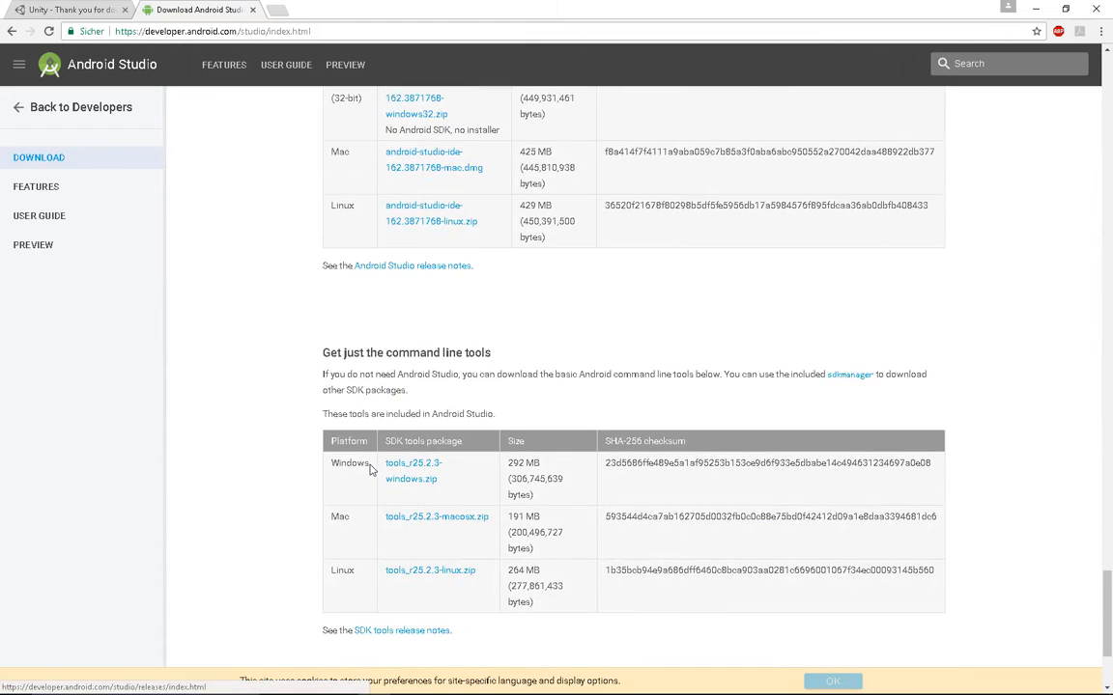
{"action": "scroll", "coordinate": [346, 387], "scroll_direction": "down", "scroll_amount": 2}
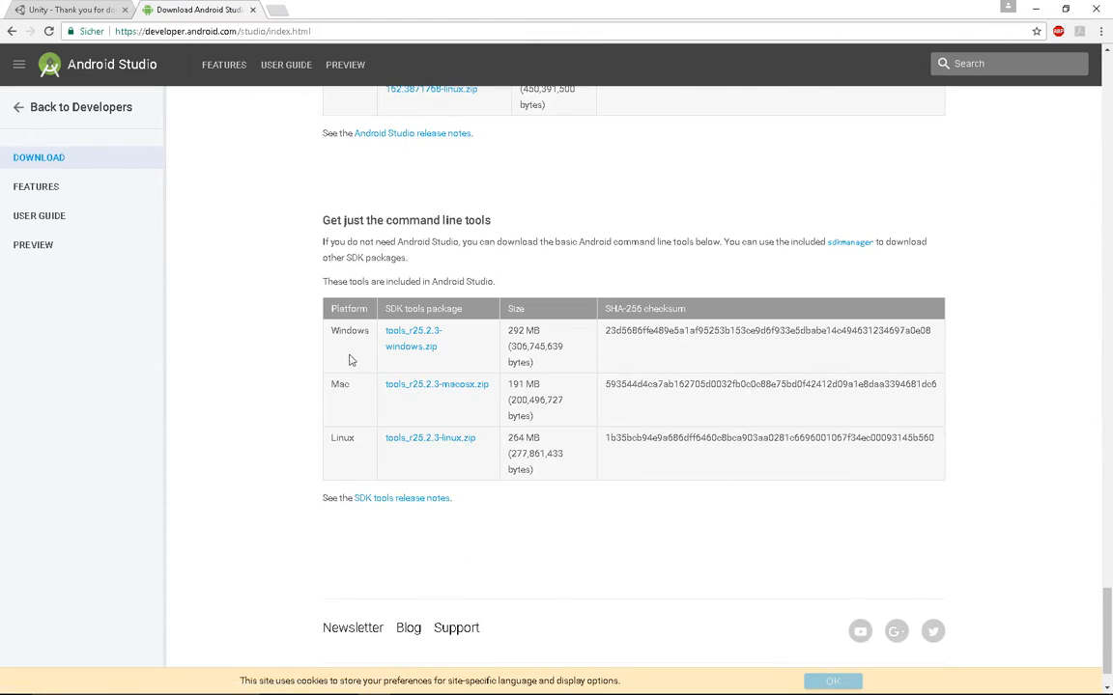
{"action": "left_click", "coordinate": [425, 331]}
{"action": "left_click", "coordinate": [266, 521]}
{"action": "left_click", "coordinate": [359, 554]}
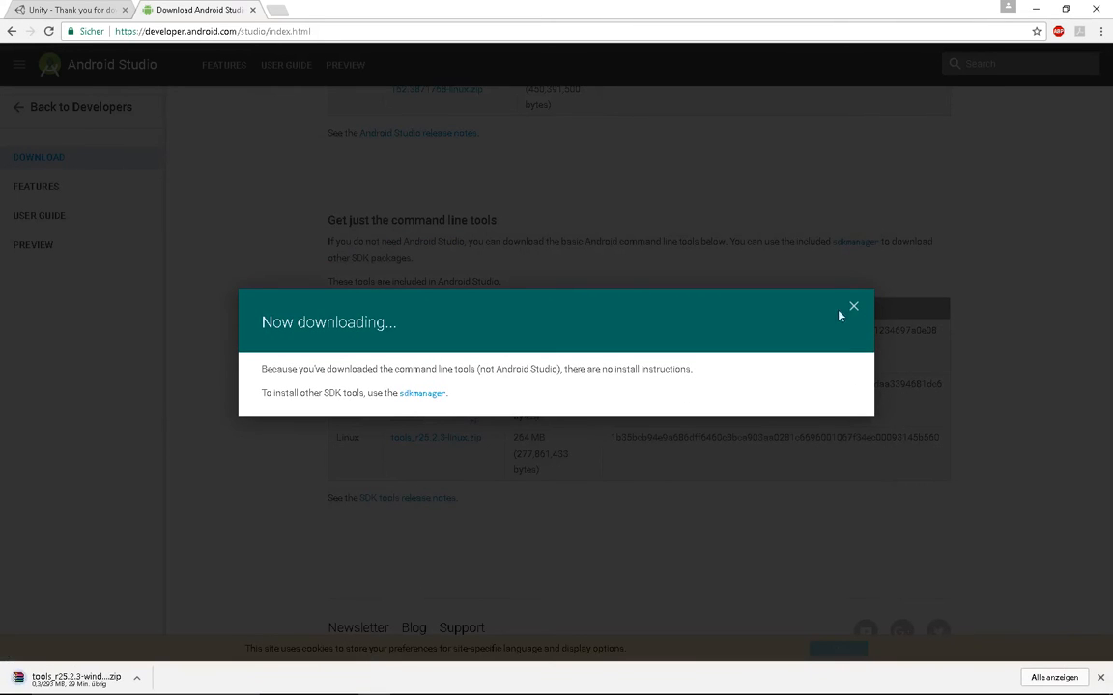
{"action": "left_click", "coordinate": [855, 307]}
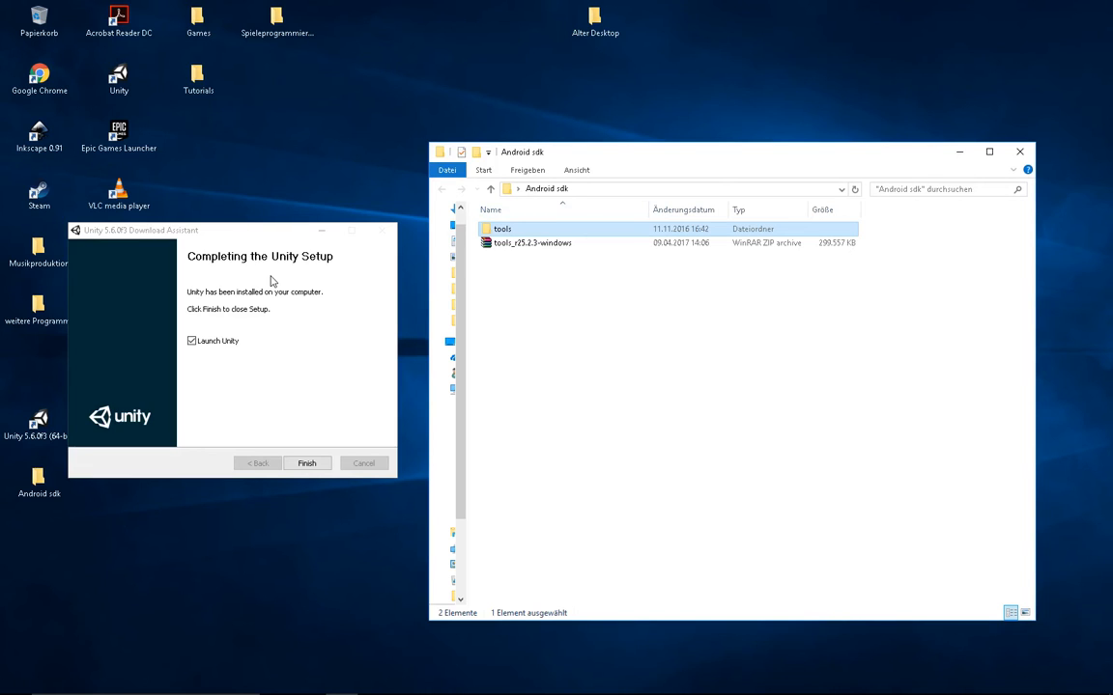
- Finish the Unity 5.6.0f3 setup without launching Unity
{"action": "left_click", "coordinate": [208, 340]}
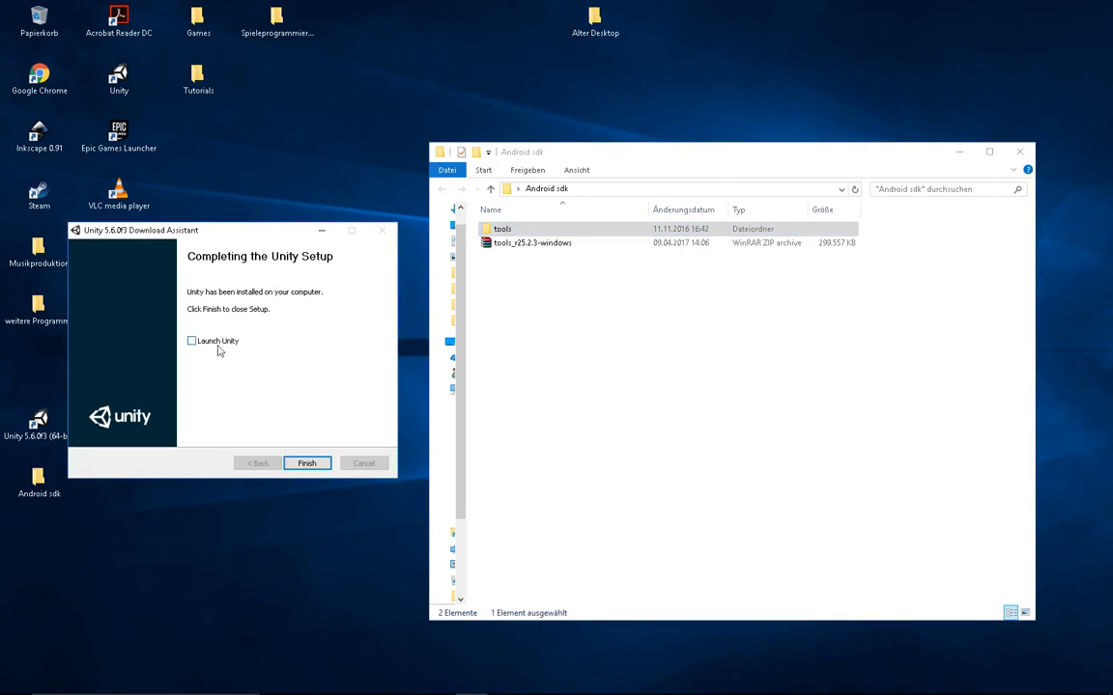
{"action": "left_click", "coordinate": [307, 464]}
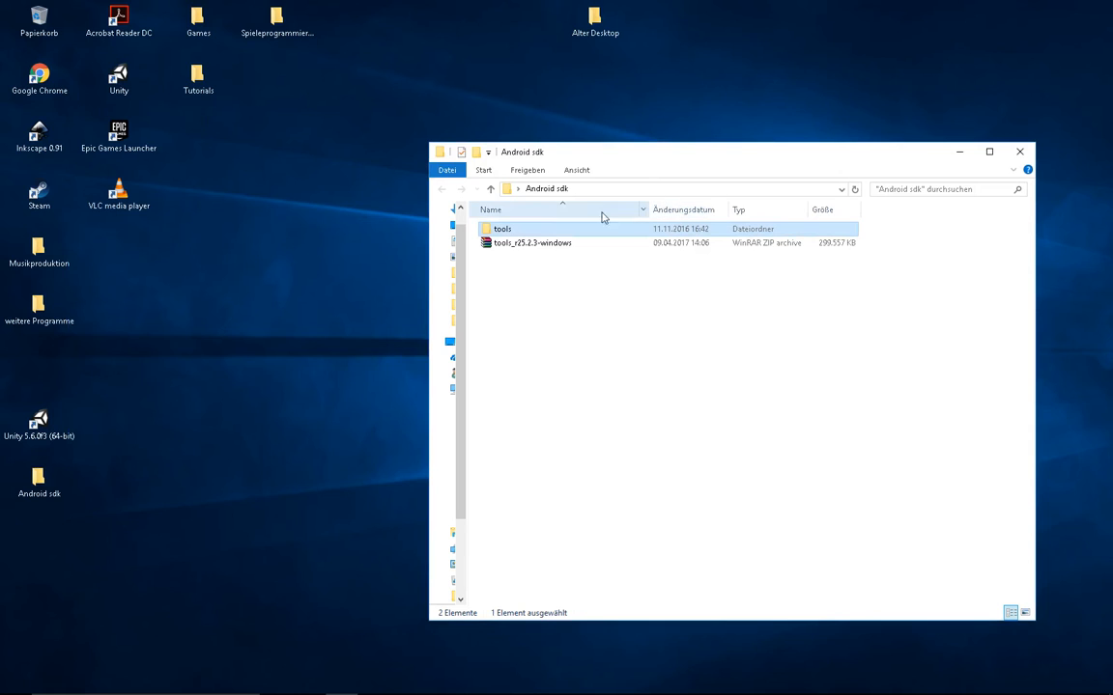
- Extract the tools_r25.2.3-windows archive directly into the Android sdk folder
{"action": "left_click", "coordinate": [578, 246]}
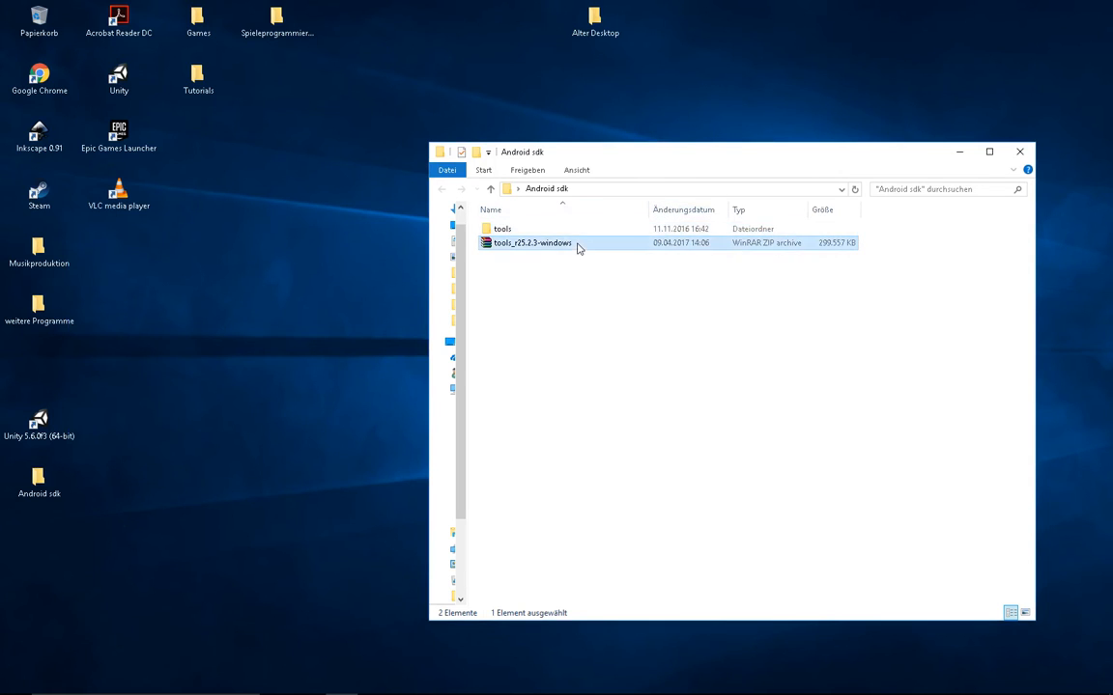
{"action": "right_click", "coordinate": [526, 248]}
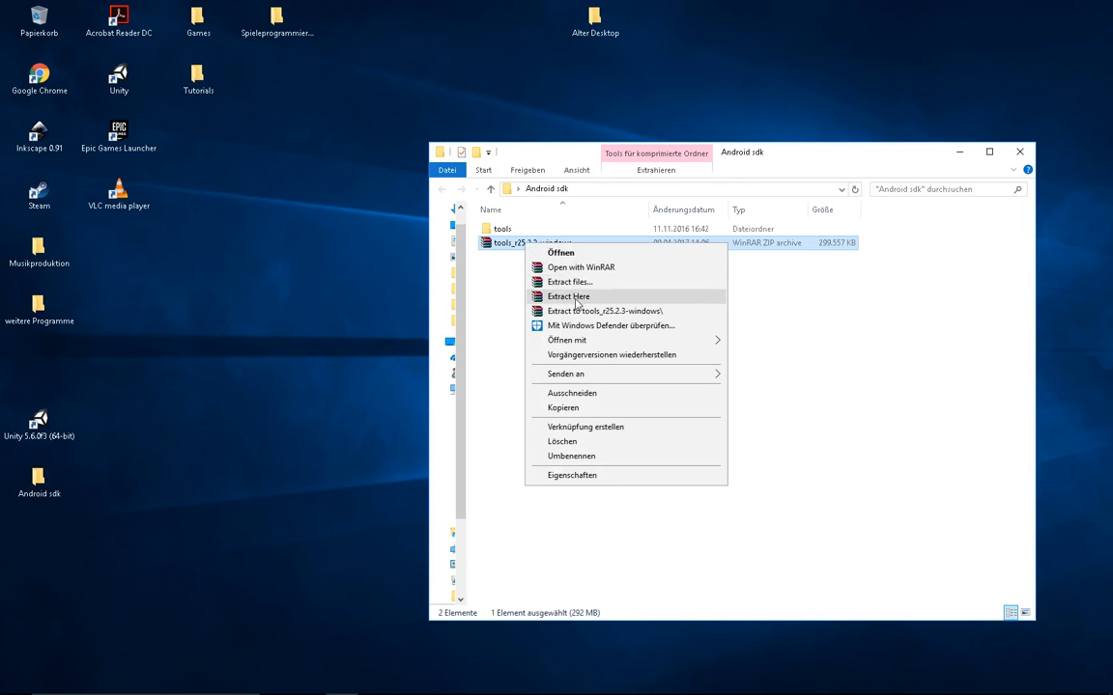
{"action": "left_click", "coordinate": [576, 297]}
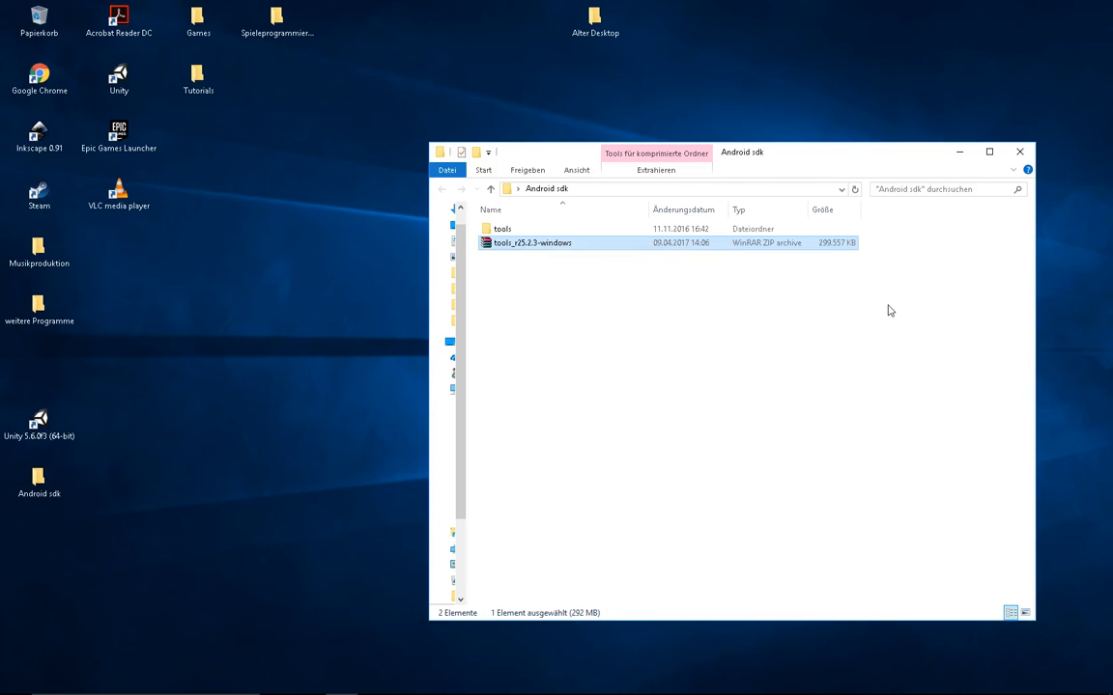
- Run the android batch file in the tools folder as administrator and arrange the Android SDK Manager and console windows
{"action": "double_click", "coordinate": [547, 231]}
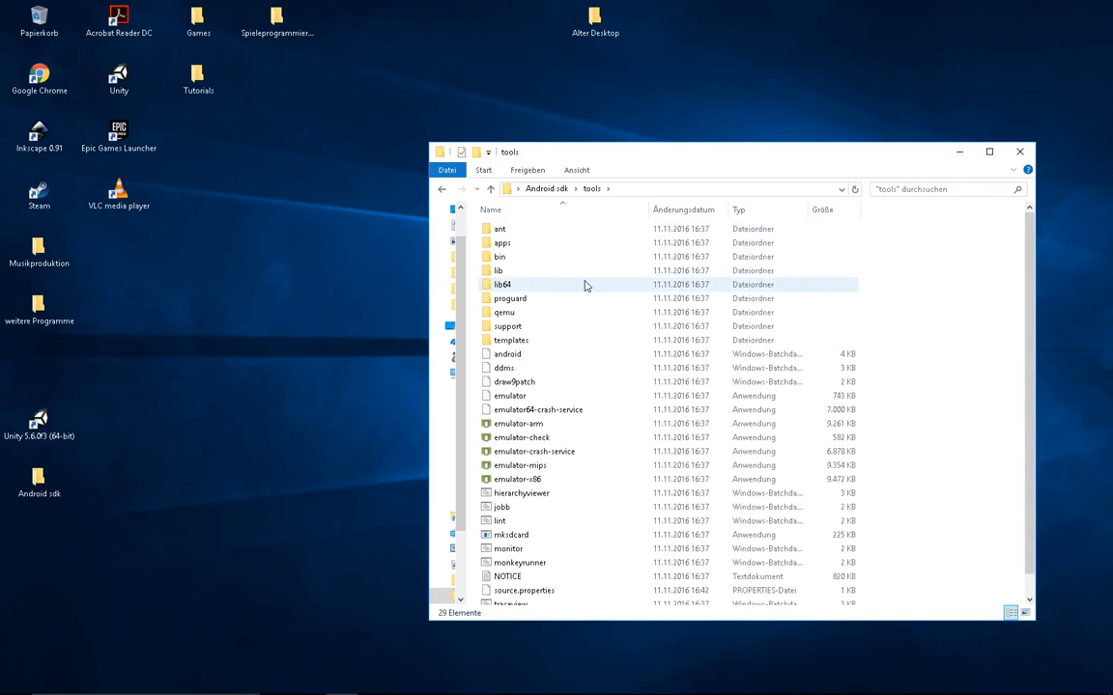
{"action": "left_click", "coordinate": [558, 354]}
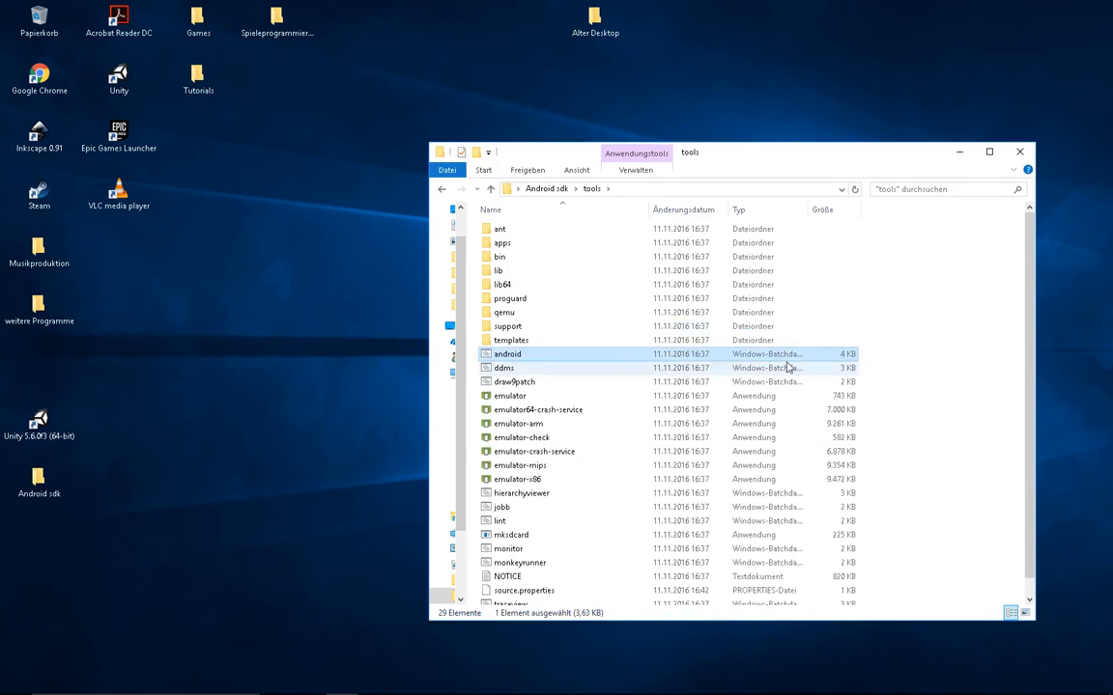
{"action": "double_click", "coordinate": [813, 209]}
{"action": "right_click", "coordinate": [509, 358]}
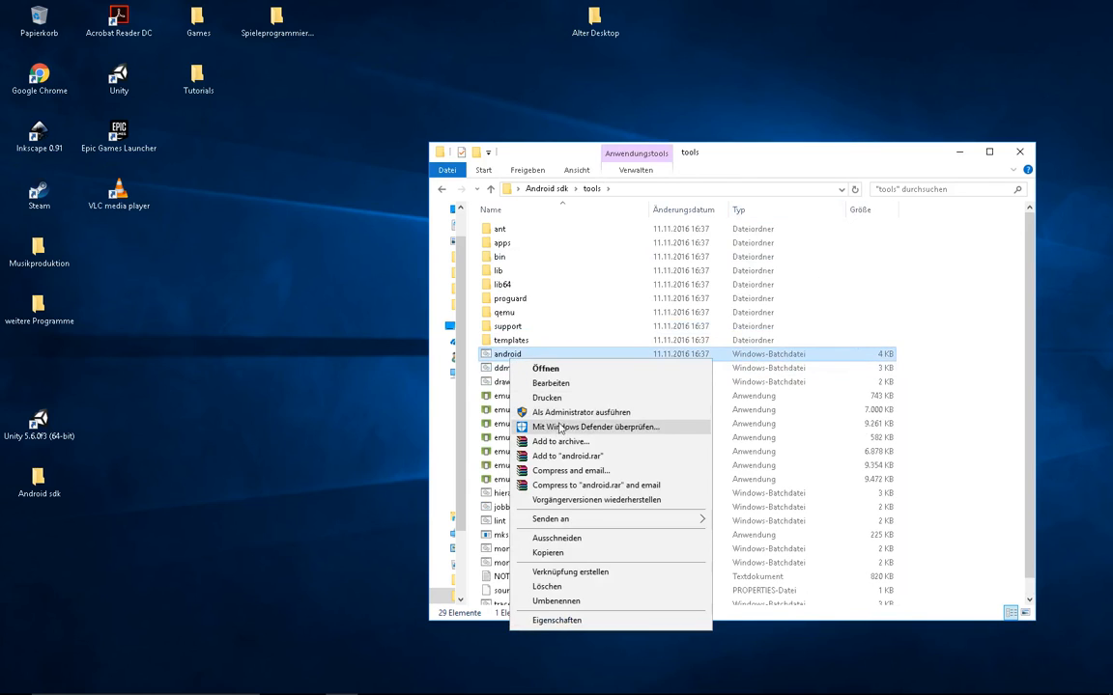
{"action": "left_click", "coordinate": [572, 412]}
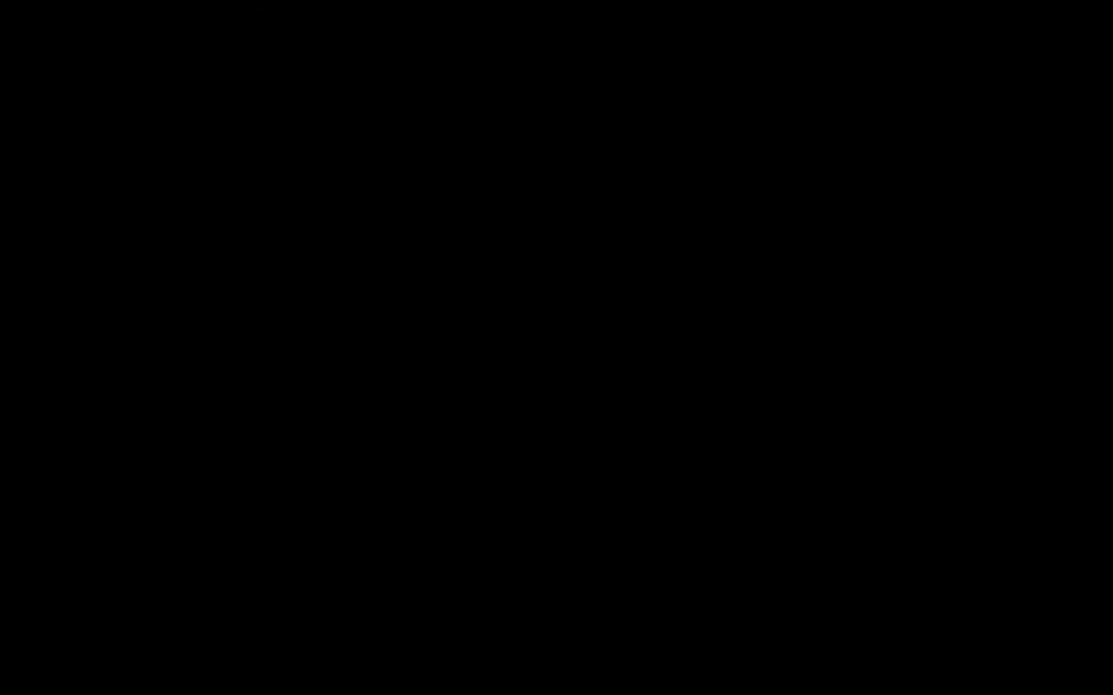
{"action": "left_click_drag", "start_coordinate": [322, 145], "coordinate": [339, 165]}
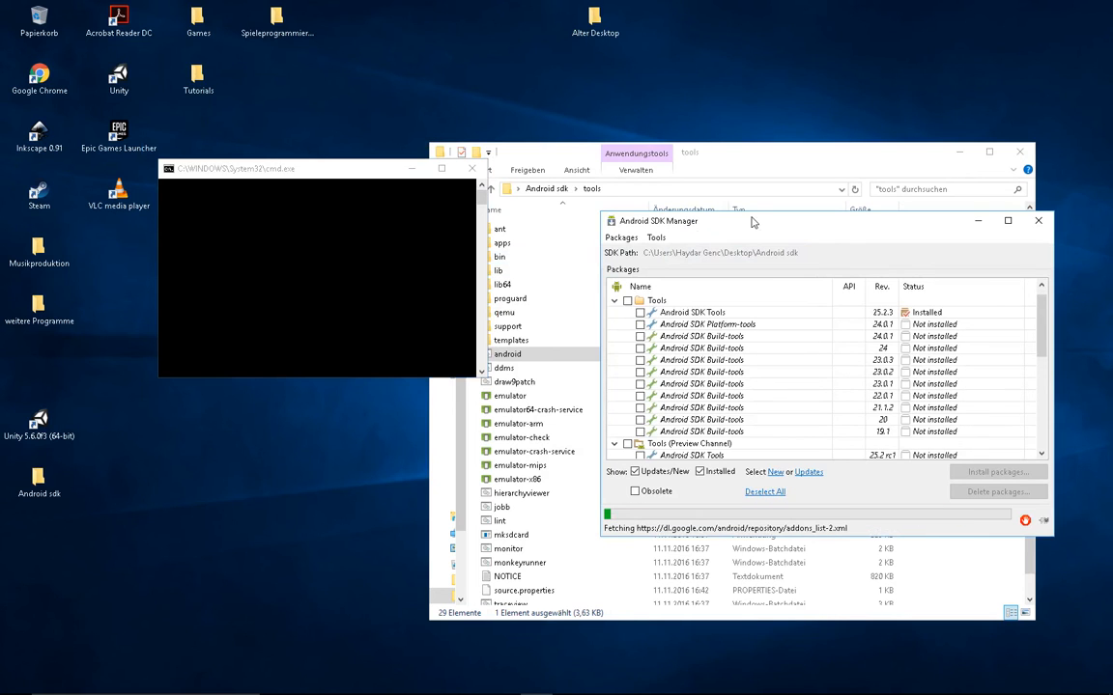
{"action": "left_click_drag", "start_coordinate": [671, 223], "coordinate": [551, 241]}
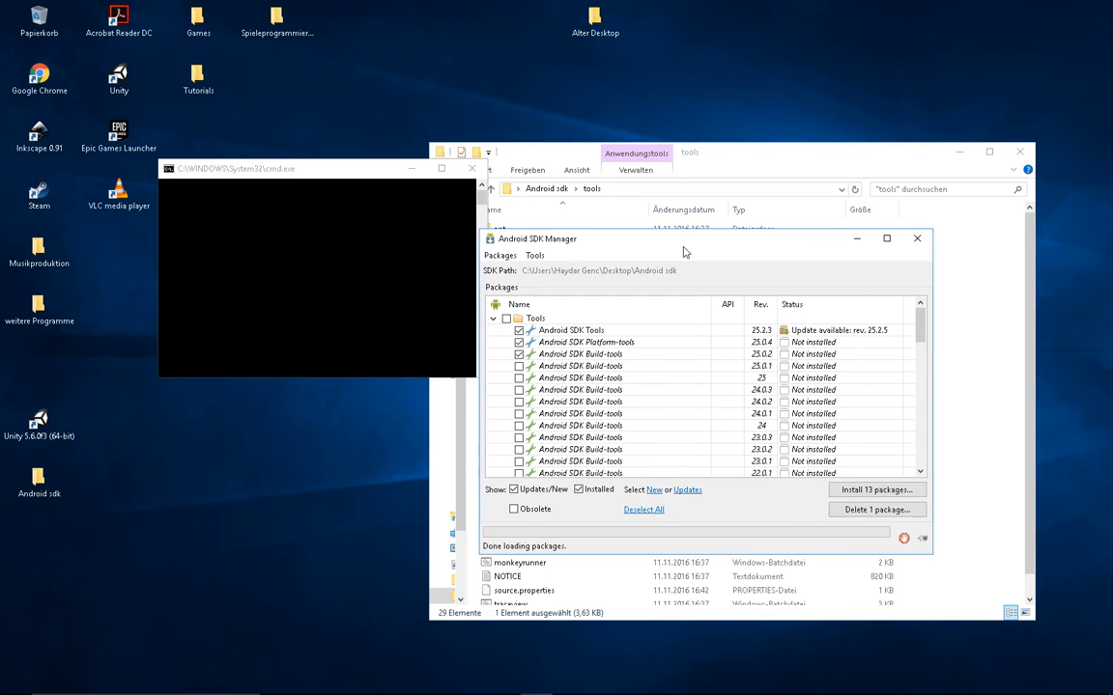
{"action": "left_click_drag", "start_coordinate": [683, 252], "coordinate": [654, 198]}
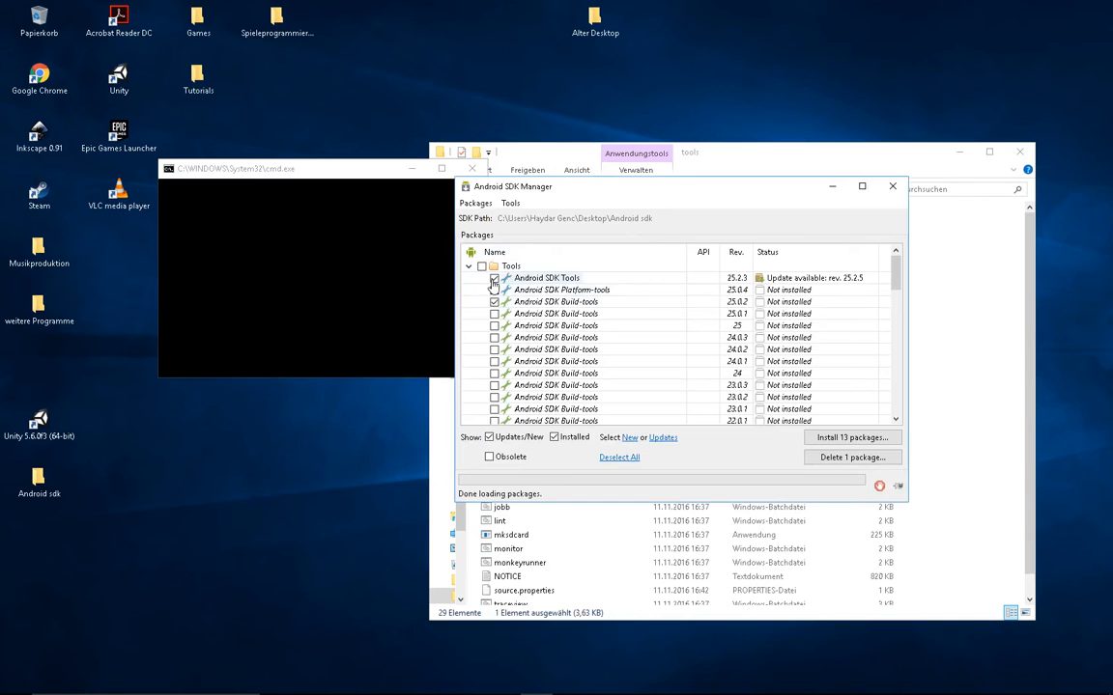
- Keep Android SDK Tools, Platform-tools and Build-tools 25.0.2 selected, and limit the Android 7.1.1 (API 25) selection to the SDK Platform
{"action": "left_click", "coordinate": [494, 290]}
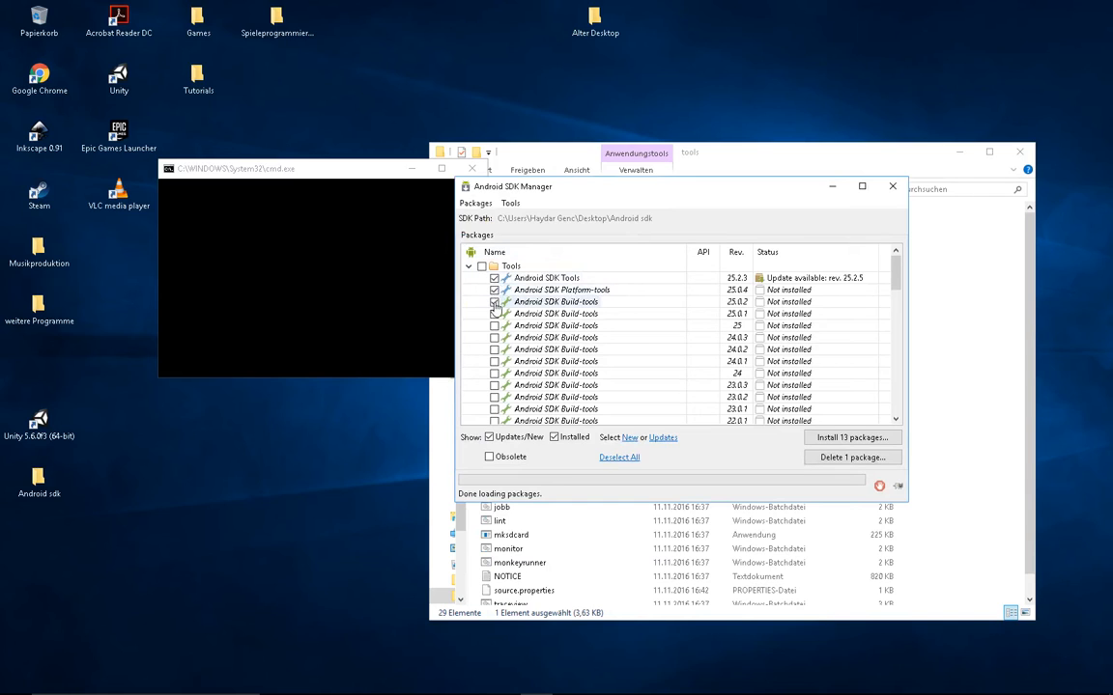
{"action": "left_click", "coordinate": [493, 303]}
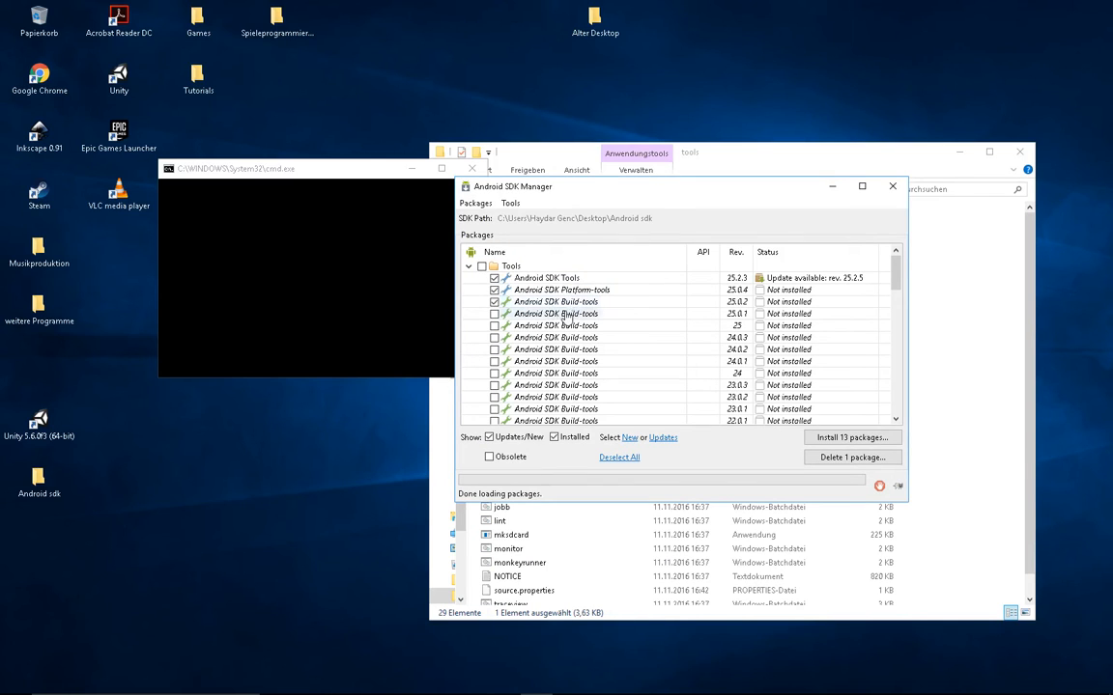
{"action": "scroll", "coordinate": [526, 292], "scroll_direction": "down", "scroll_amount": 6}
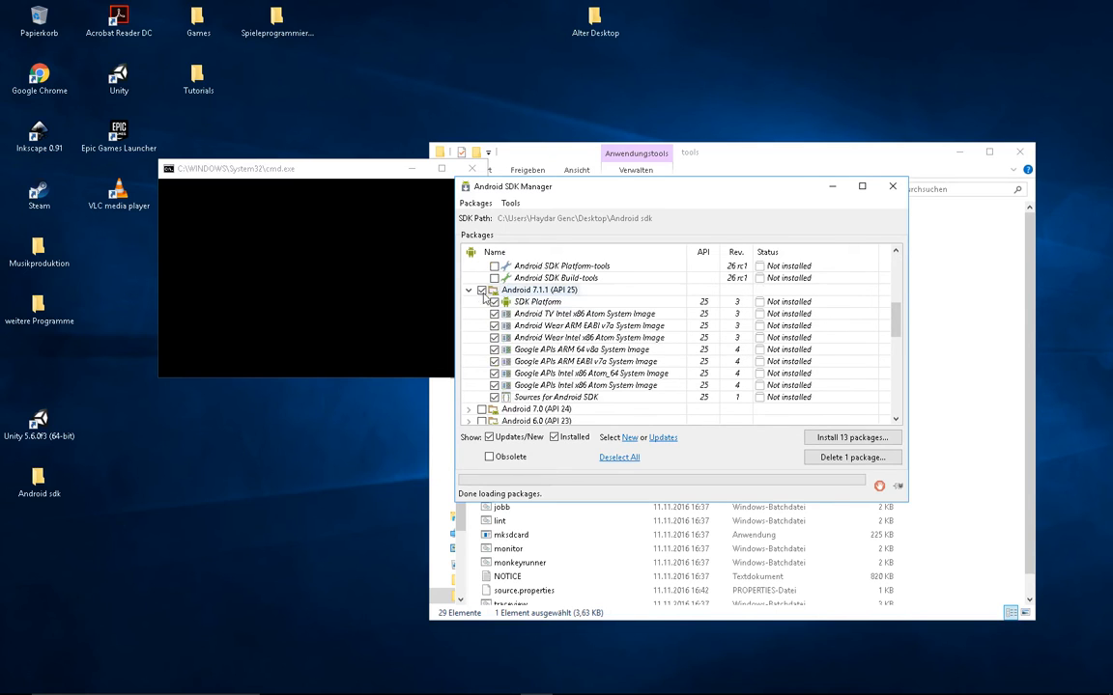
{"action": "left_click", "coordinate": [482, 289]}
{"action": "left_click", "coordinate": [493, 302]}
{"action": "mouse_move", "coordinate": [538, 320]}
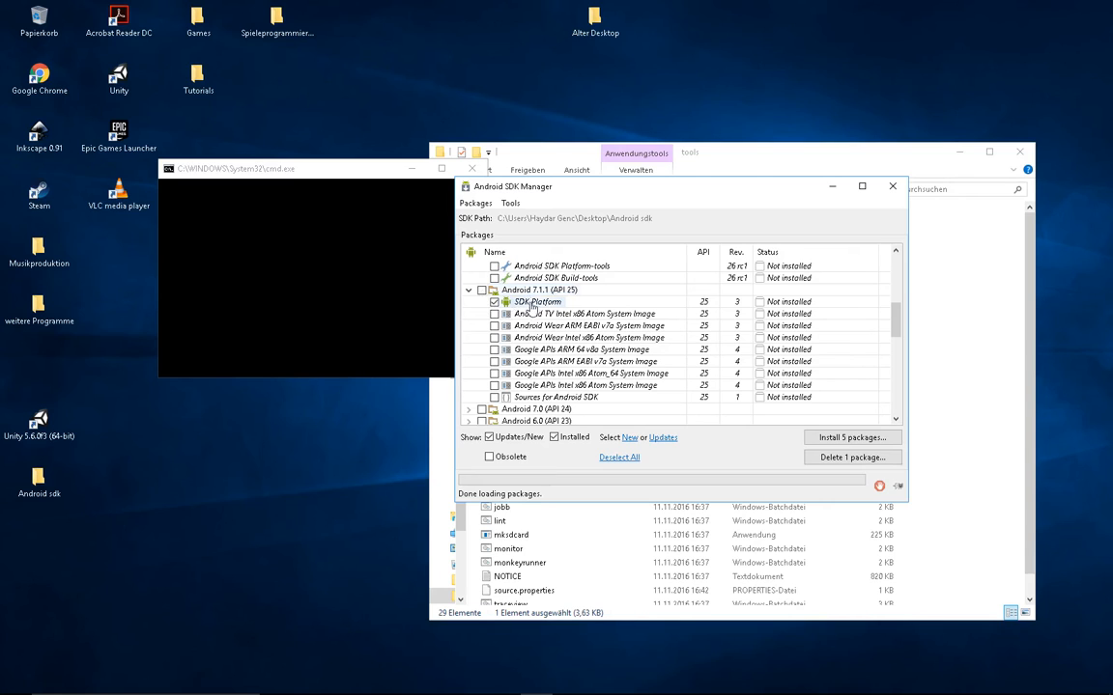
- Review the older Android versions, including the packages under Android 4.0 (API 14), and the Android 7.1.1 selection
{"action": "scroll", "coordinate": [485, 309], "scroll_direction": "down", "scroll_amount": 6}
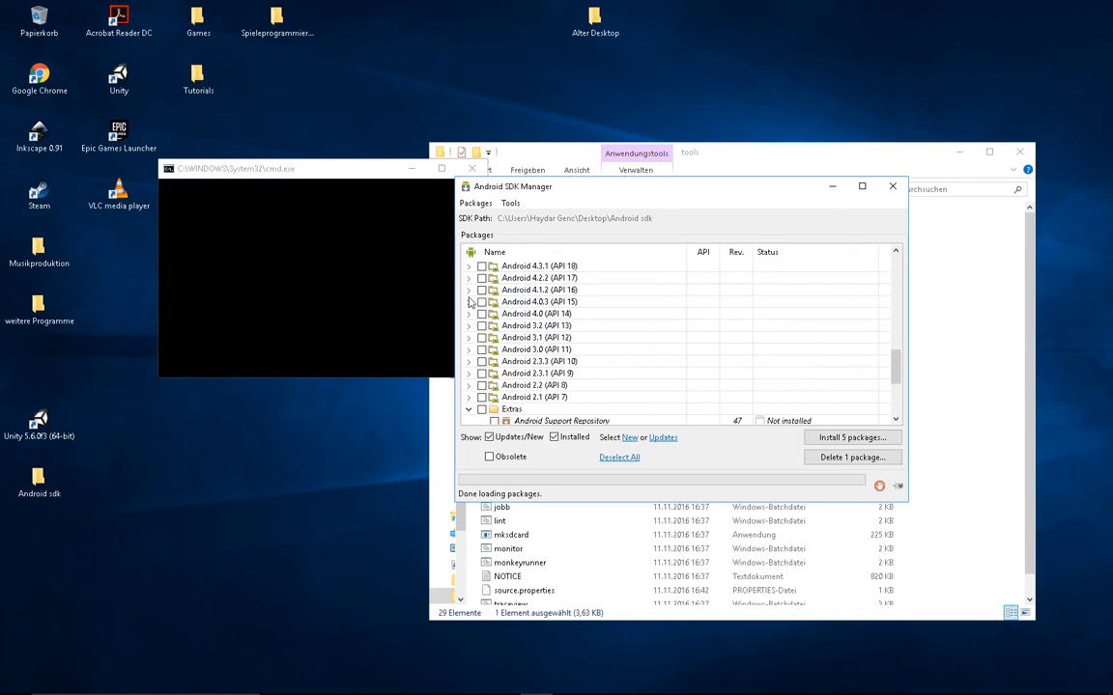
{"action": "scroll", "coordinate": [472, 319], "scroll_direction": "up", "scroll_amount": 1}
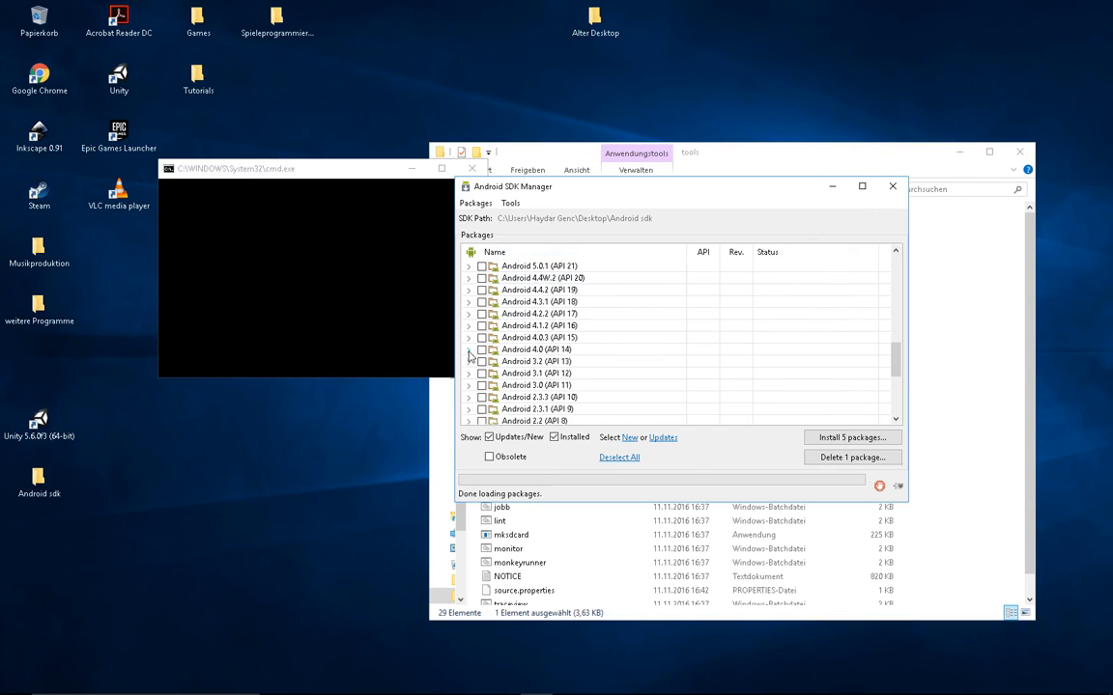
{"action": "left_click", "coordinate": [469, 350]}
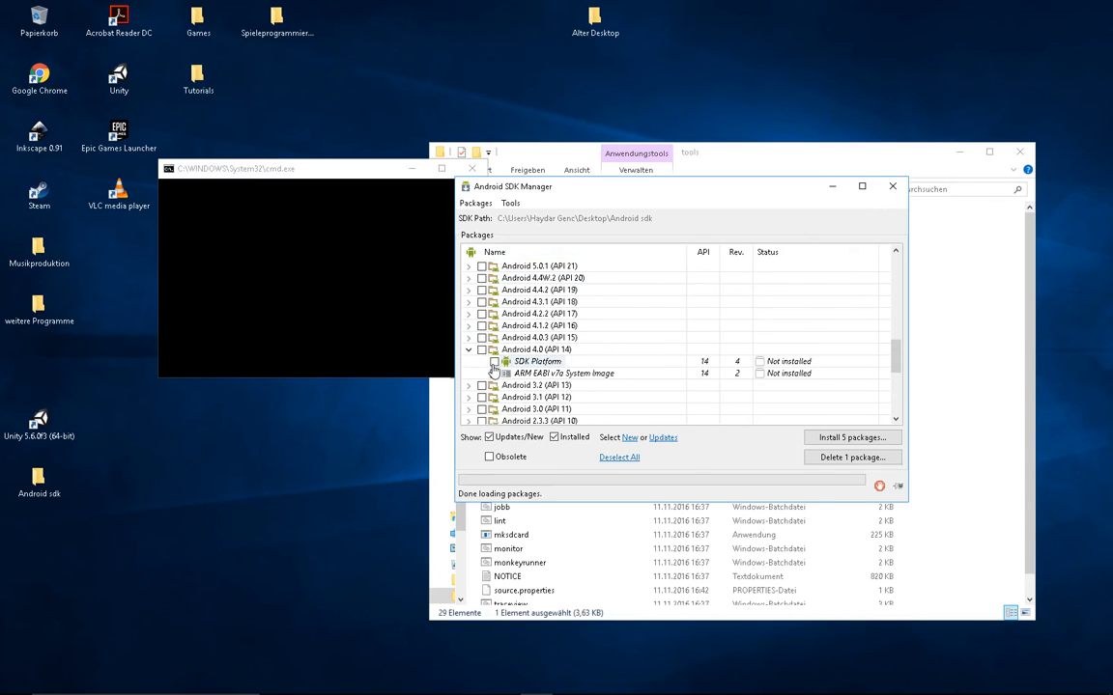
{"action": "left_click", "coordinate": [468, 349]}
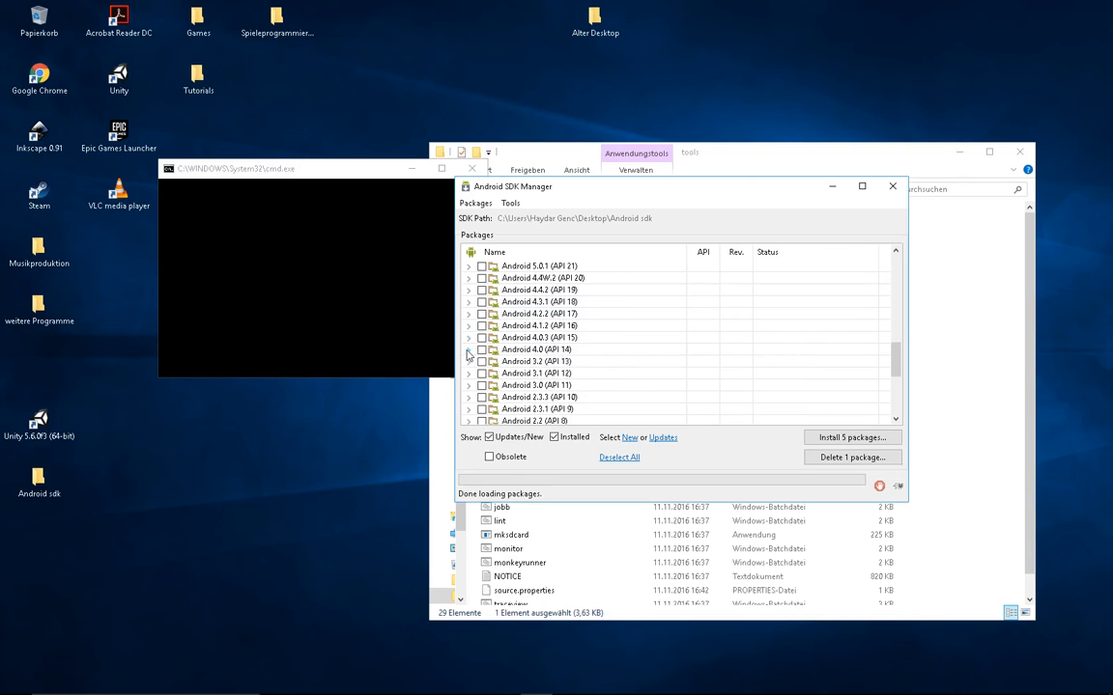
{"action": "scroll", "coordinate": [491, 362], "scroll_direction": "up", "scroll_amount": 4}
{"action": "scroll", "coordinate": [493, 365], "scroll_direction": "up", "scroll_amount": 1}
{"action": "scroll", "coordinate": [493, 364], "scroll_direction": "down", "scroll_amount": 1}
{"action": "scroll", "coordinate": [498, 360], "scroll_direction": "up", "scroll_amount": 2}
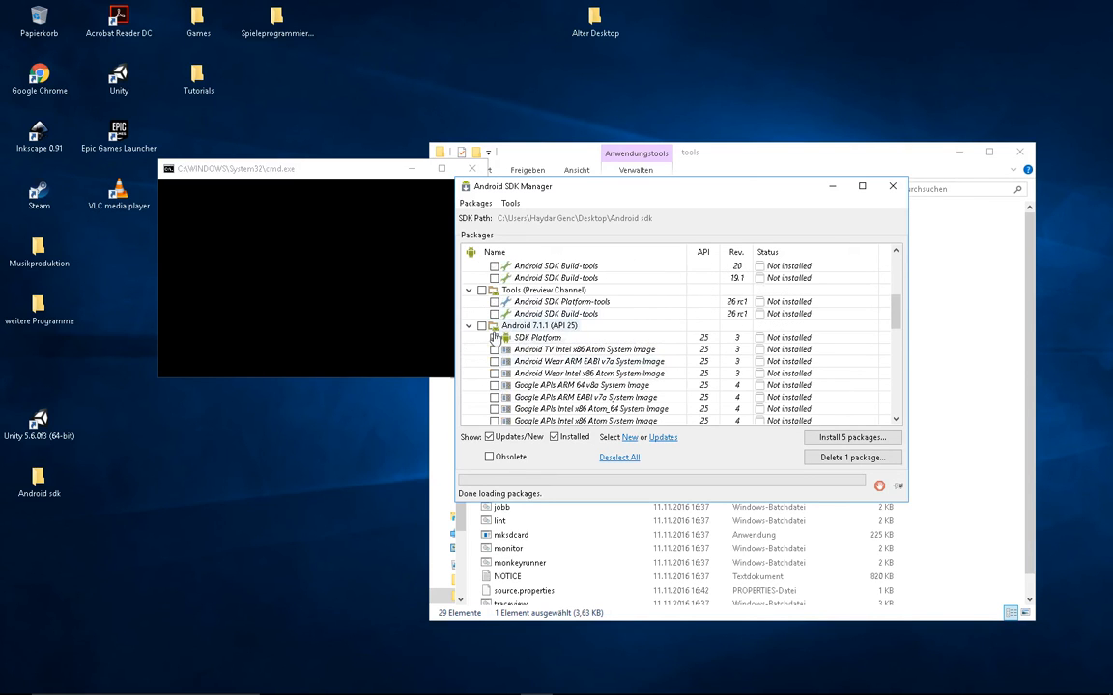
{"action": "scroll", "coordinate": [500, 350], "scroll_direction": "down", "scroll_amount": 2}
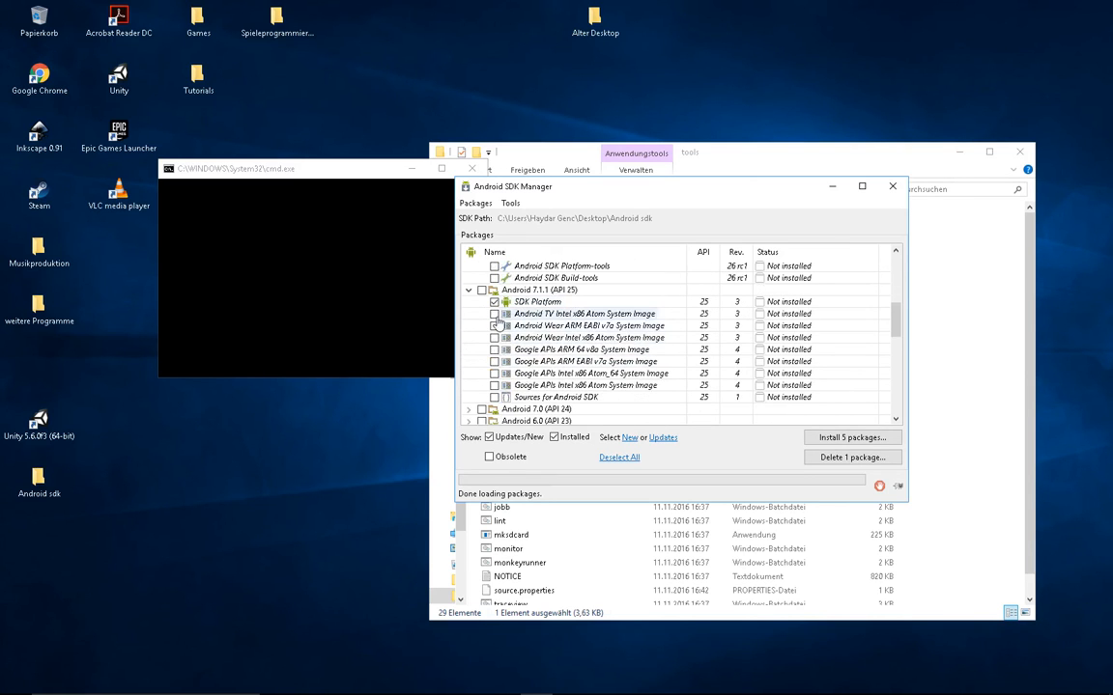
{"action": "scroll", "coordinate": [498, 343], "scroll_direction": "down", "scroll_amount": 2}
{"action": "scroll", "coordinate": [512, 352], "scroll_direction": "up", "scroll_amount": 2}
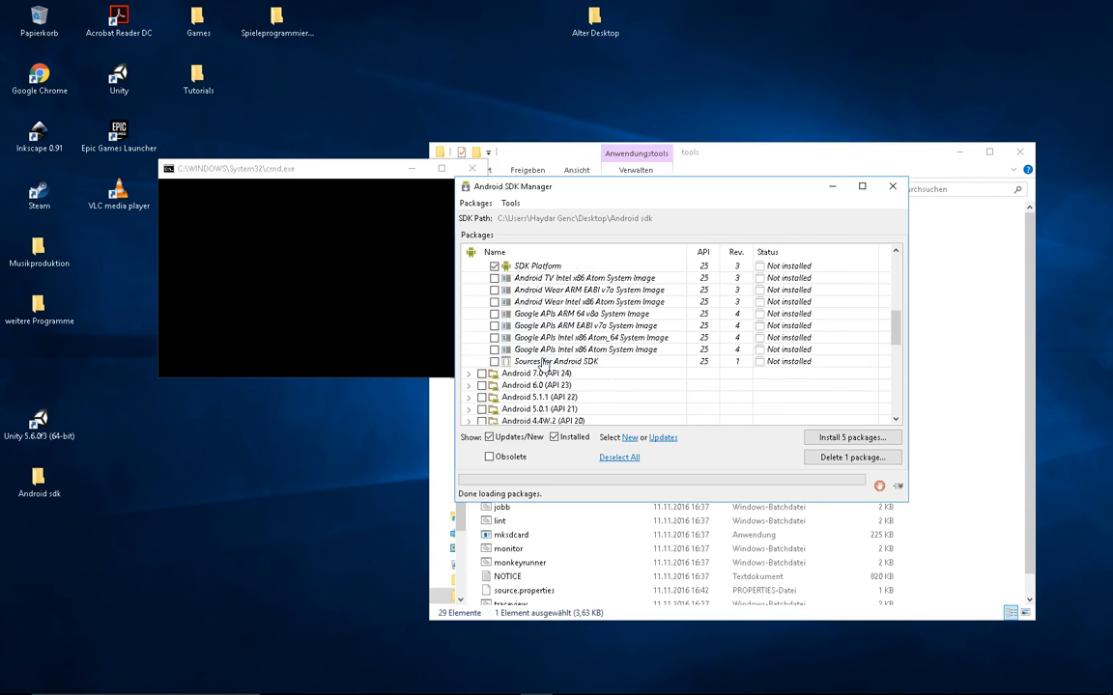
- Accept the Android SDK License and start installing the selected SDK packages
{"action": "left_click", "coordinate": [850, 438]}
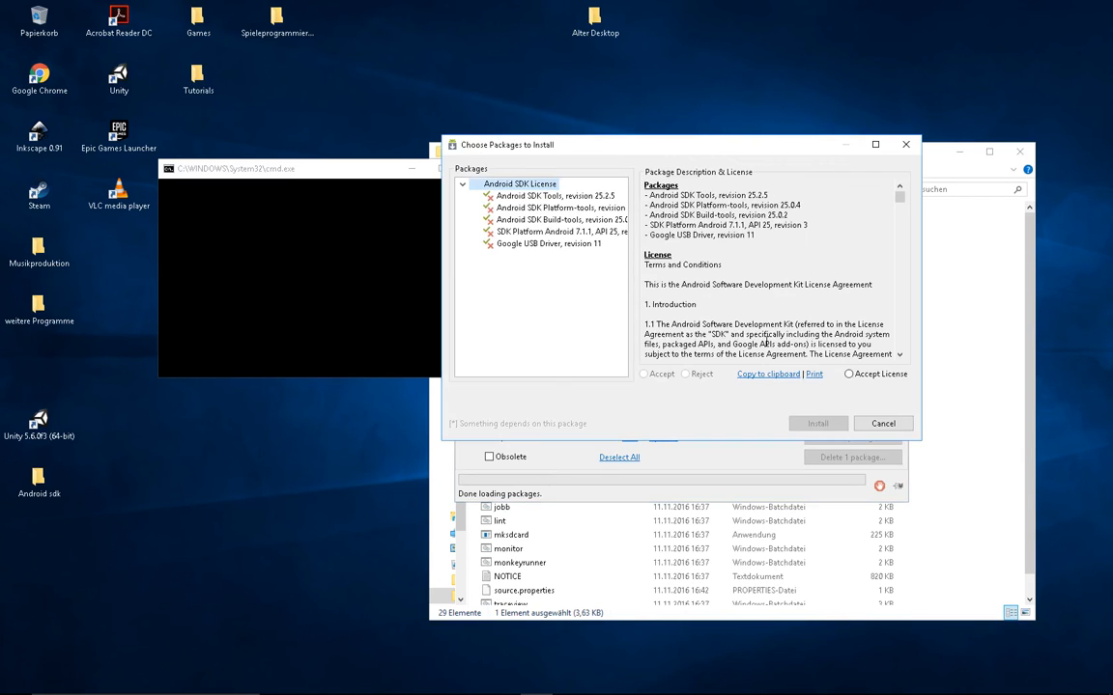
{"action": "left_click", "coordinate": [850, 373]}
{"action": "left_click", "coordinate": [817, 423]}
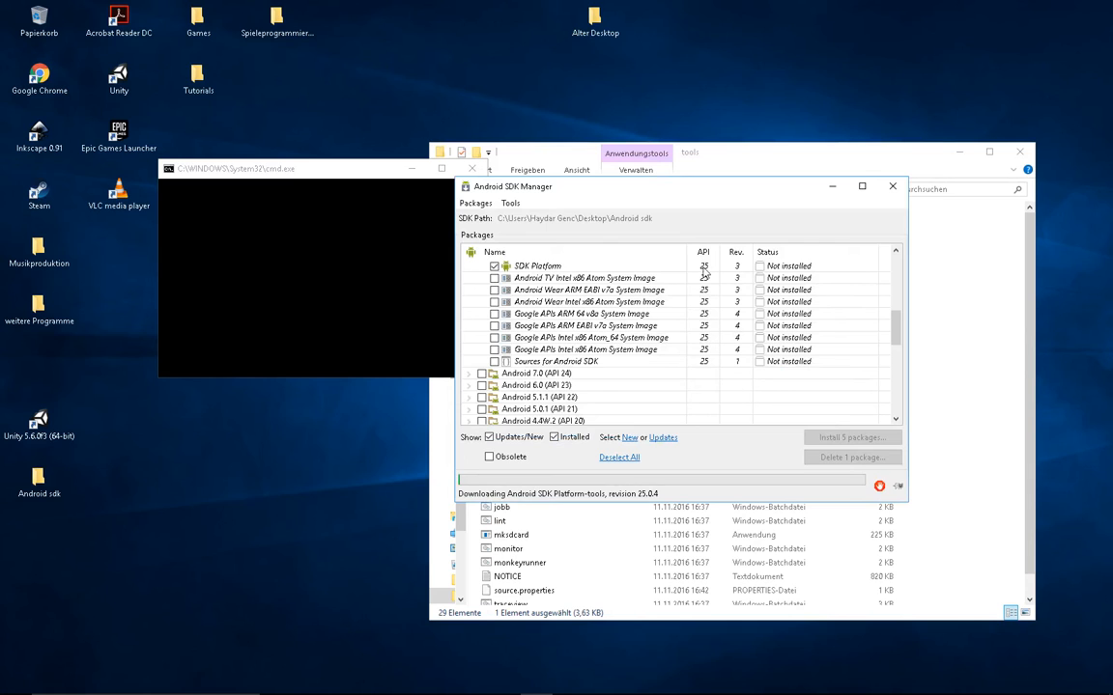
- Minimize the Android SDK Manager and the command console, shifting the tools folder window slightly
{"action": "left_click", "coordinate": [831, 186]}
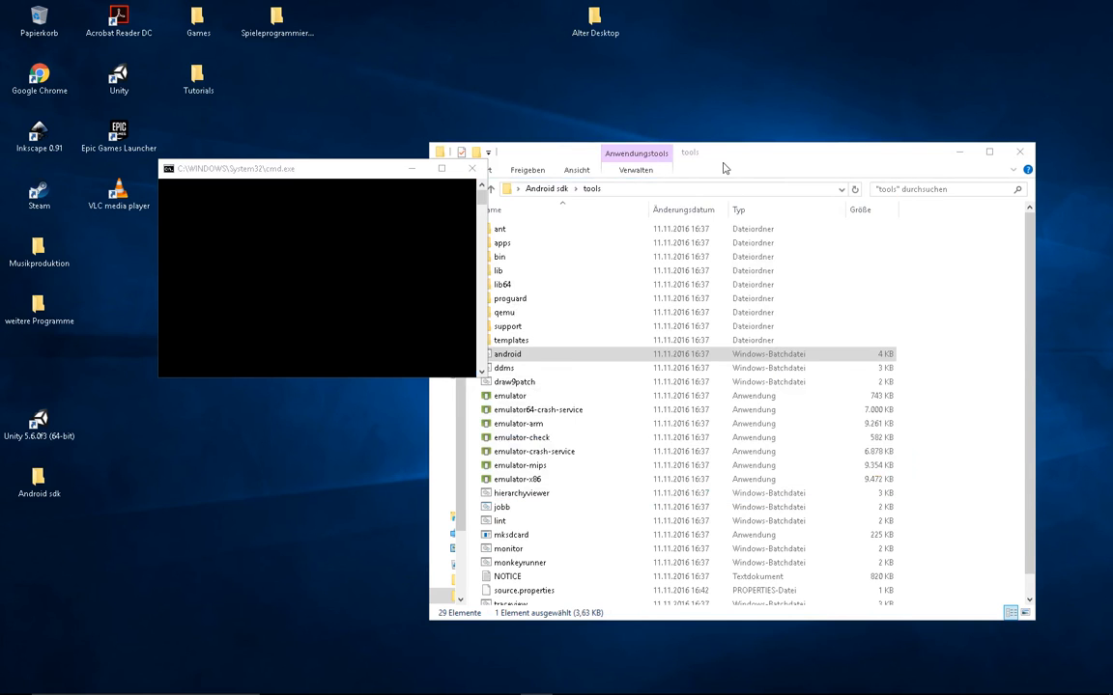
{"action": "left_click_drag", "start_coordinate": [755, 165], "coordinate": [767, 163]}
{"action": "left_click", "coordinate": [413, 170]}
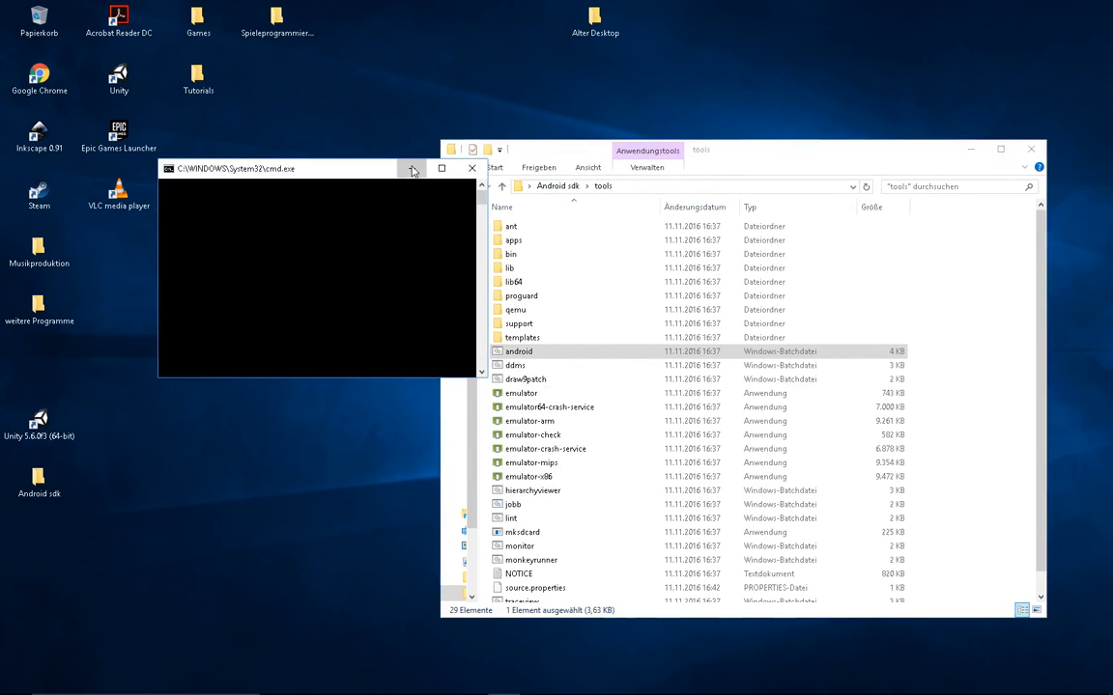
- Go up to the Android sdk folder to check its contents, and close its window and the Android SDK Manager Log
{"action": "left_click", "coordinate": [560, 187]}
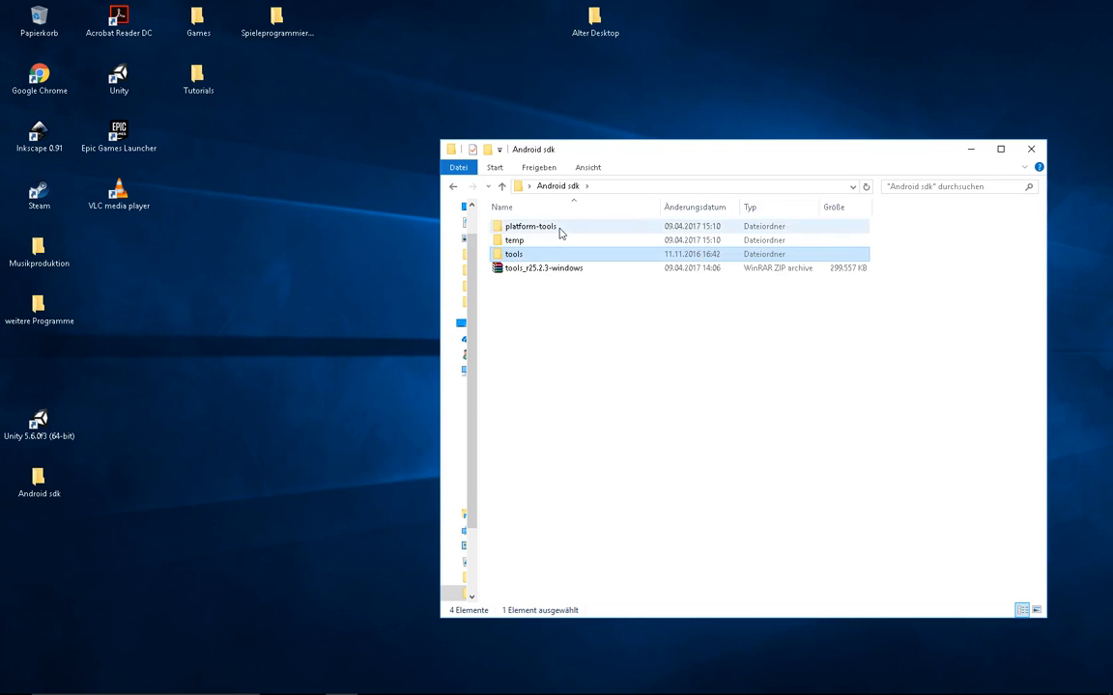
{"action": "left_click", "coordinate": [1026, 150]}
{"action": "left_click_drag", "start_coordinate": [753, 233], "coordinate": [666, 244]}
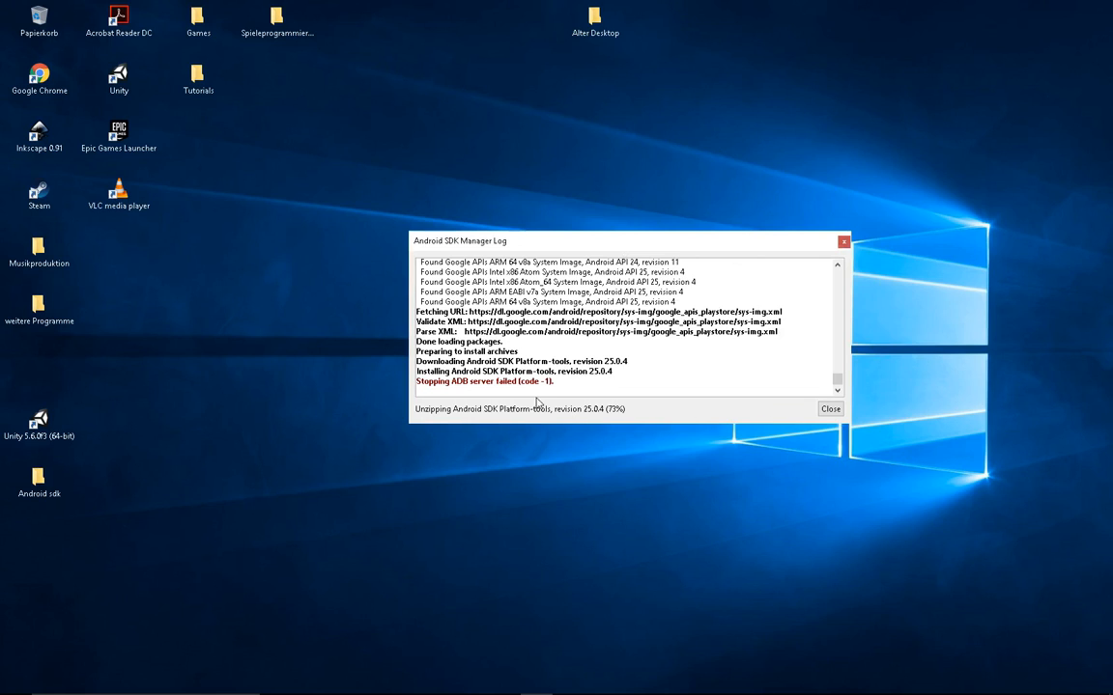
{"action": "left_click", "coordinate": [830, 408]}
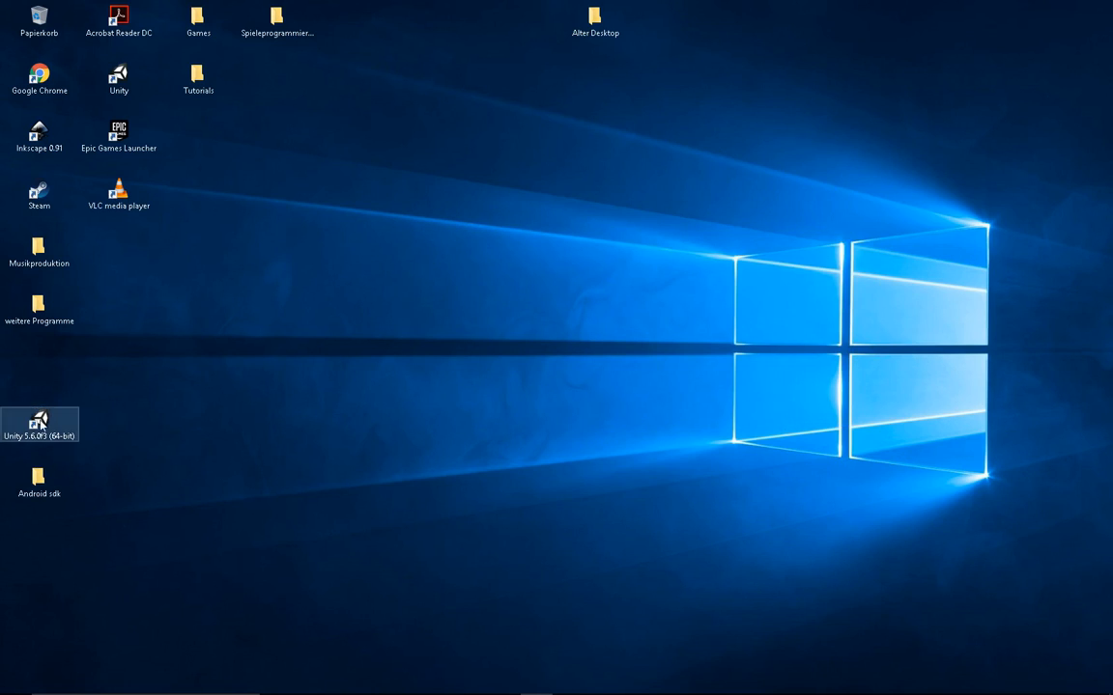
- Move the Unity 5.6.0f3 (64-bit) desktop shortcut directly below the weitere Programme folder and launch Unity
{"action": "left_click_drag", "start_coordinate": [39, 422], "coordinate": [45, 385]}
{"action": "double_click", "coordinate": [38, 369]}
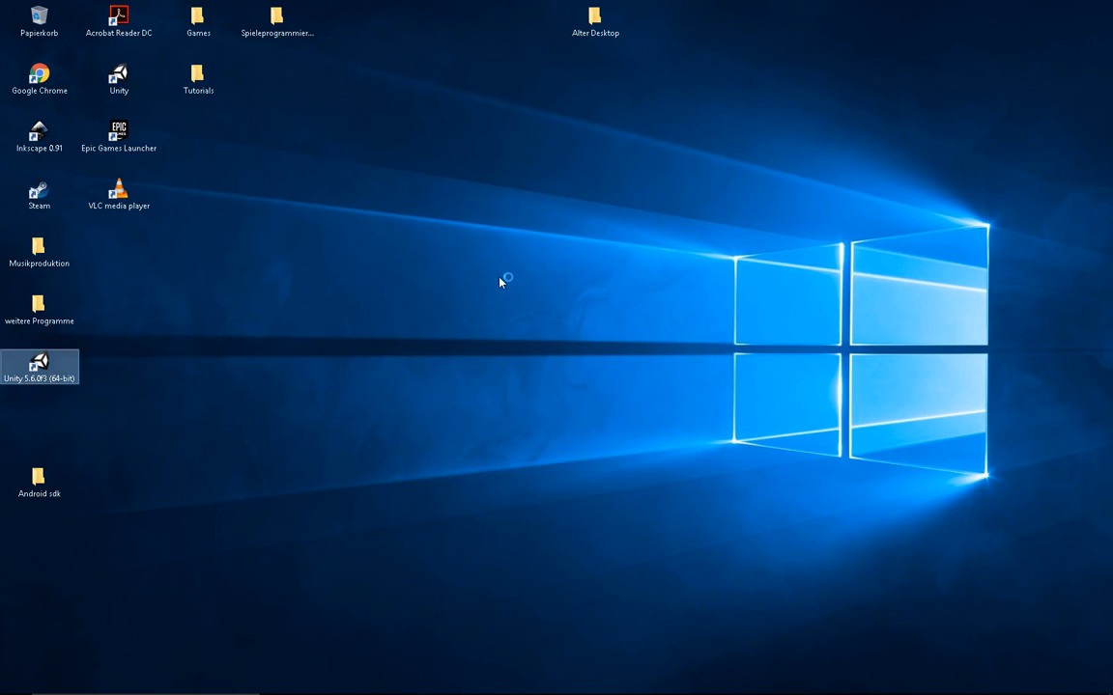